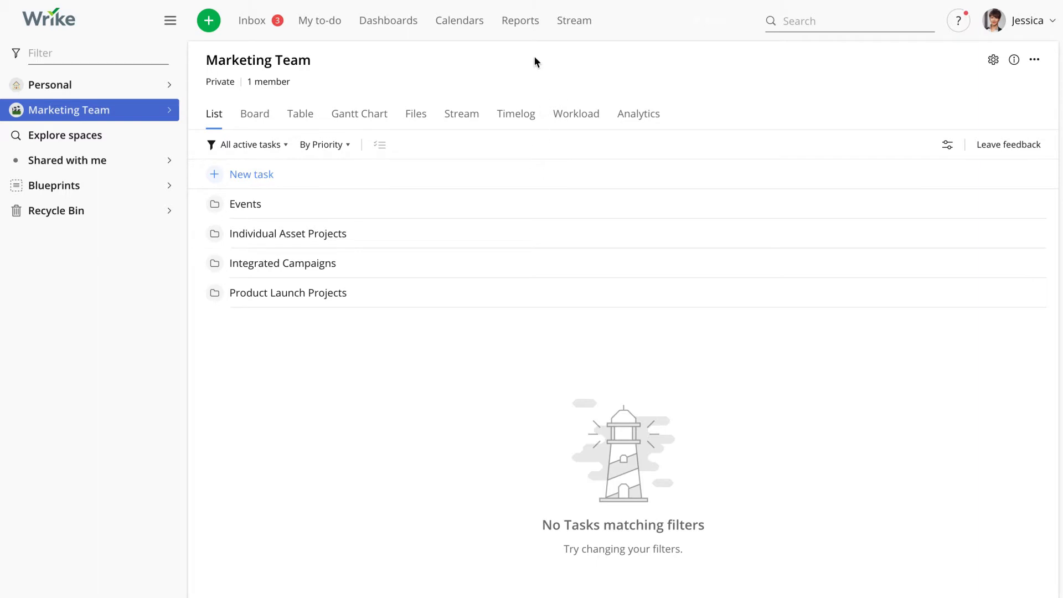
Step: Open Reports and look through the analytics board templates, report templates and existing saved reports
left_click(528, 34)
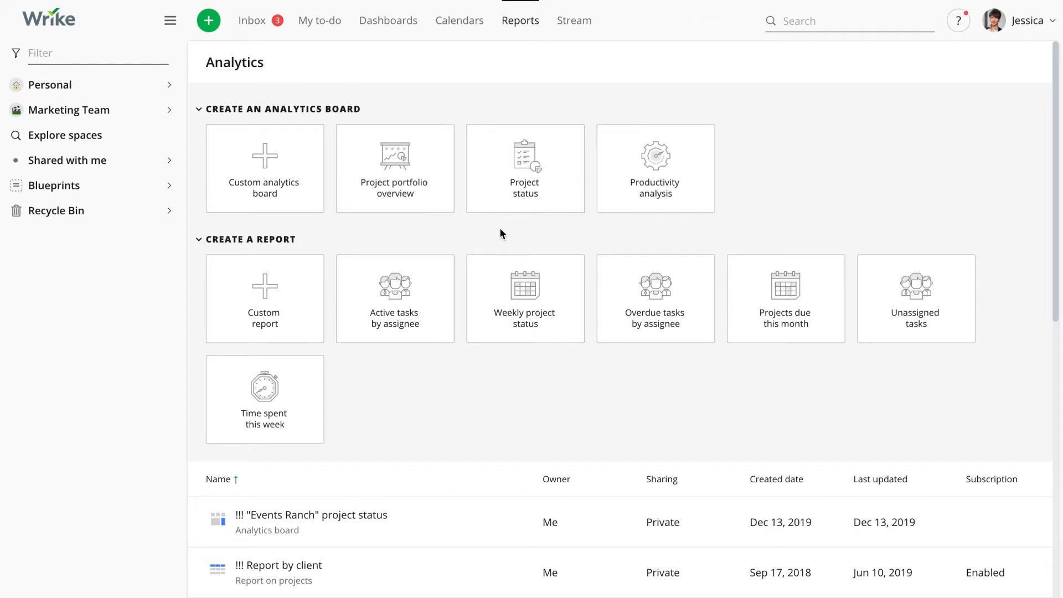
scroll(500, 229, "down", 5)
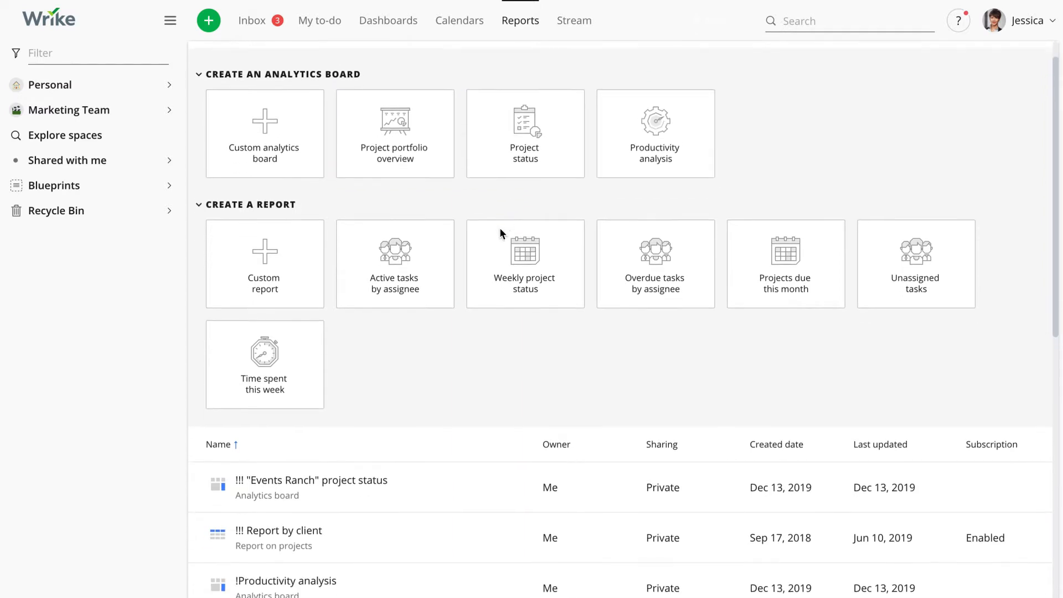
scroll(500, 207, "down", 2)
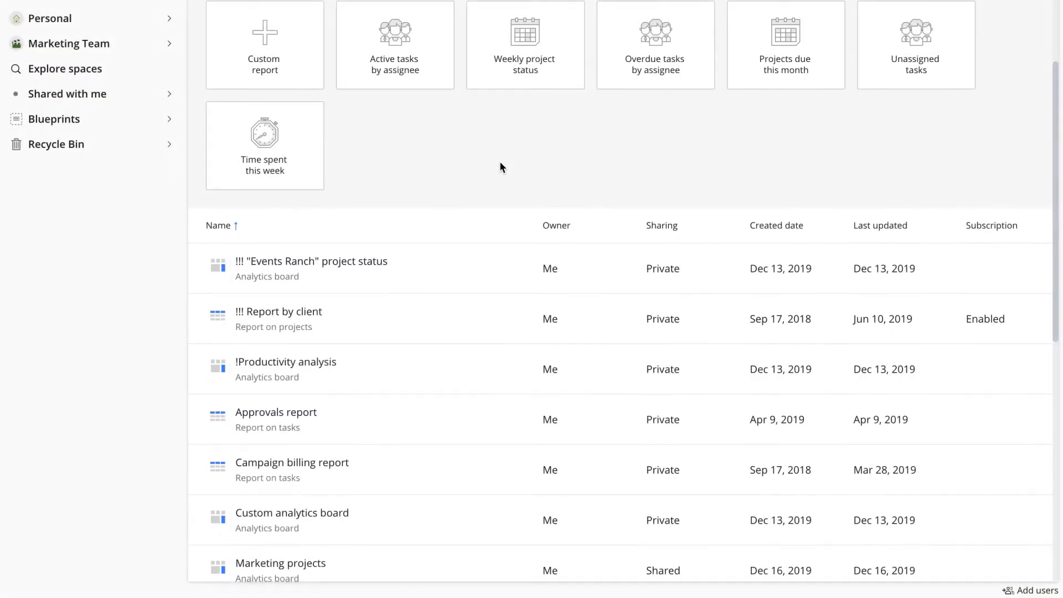
scroll(499, 161, "up", 3)
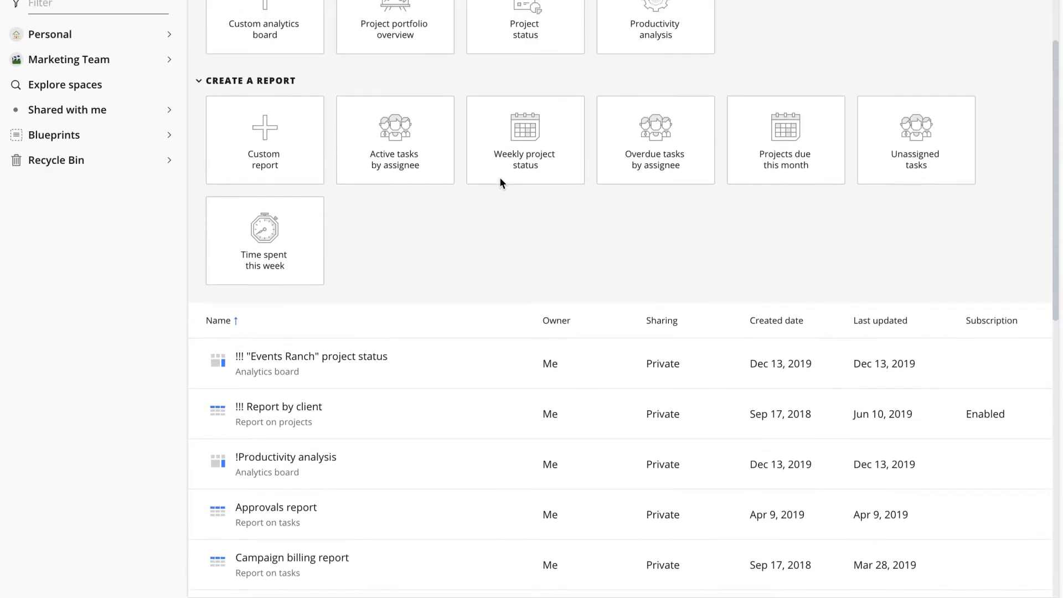
scroll(499, 209, "up", 1)
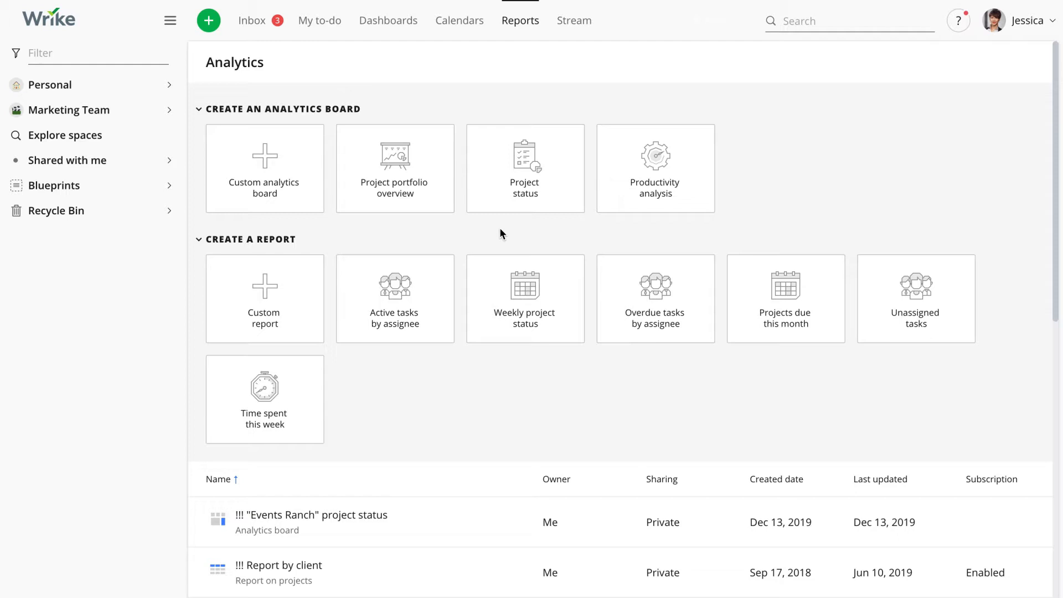
Step: Create a Project portfolio overview analytics board that includes data from the Marketing Team space
left_click(410, 193)
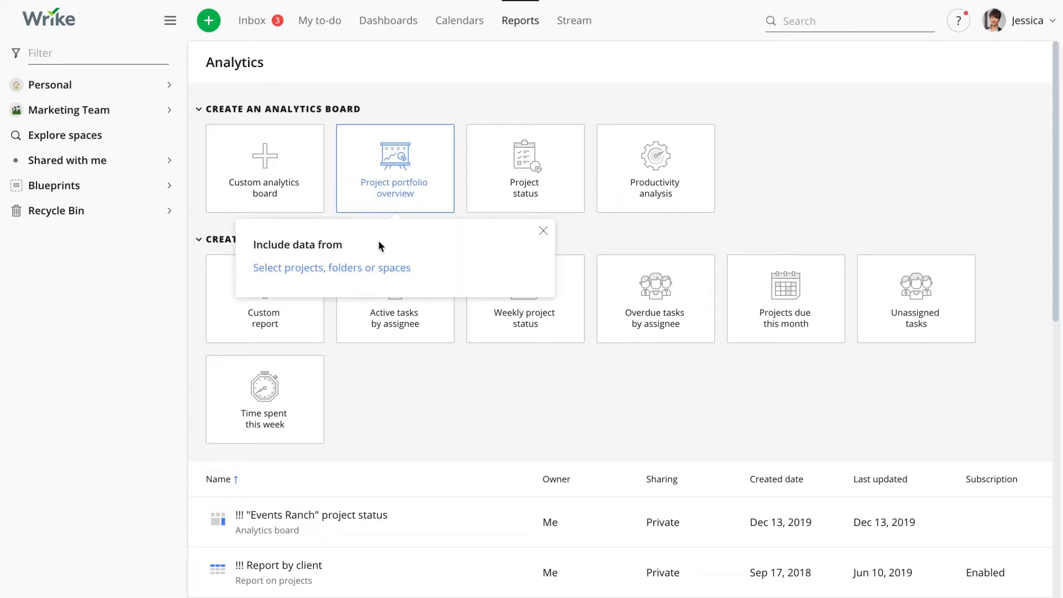
left_click(356, 269)
type("mark")
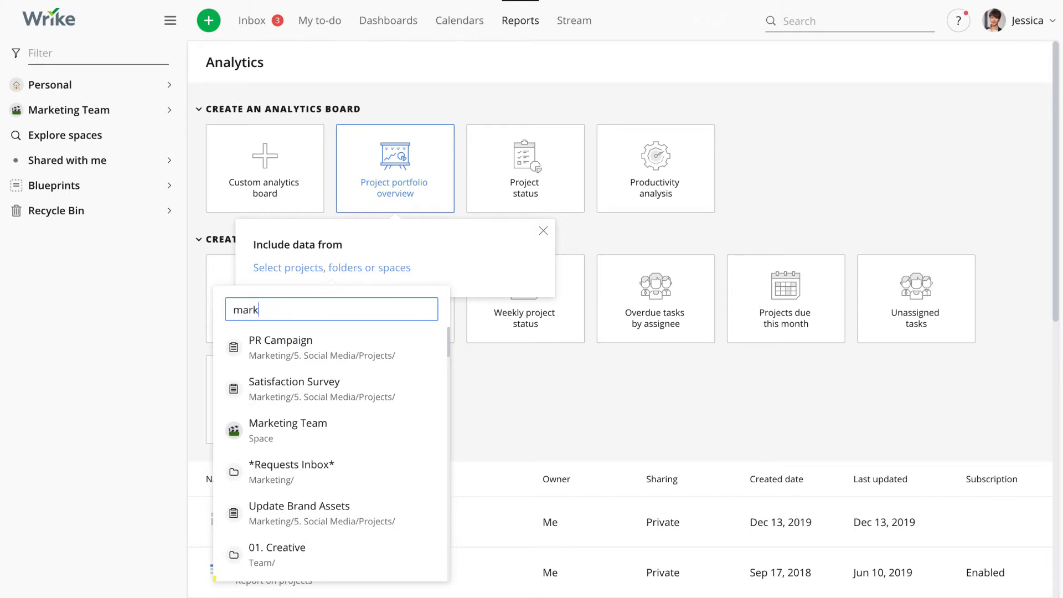
key("Return")
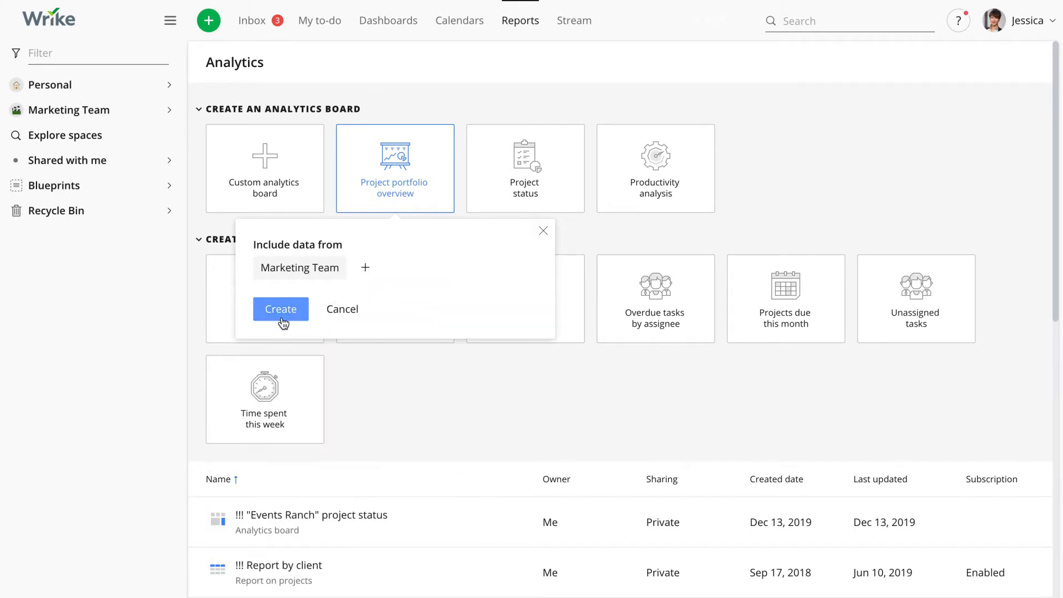
left_click(281, 317)
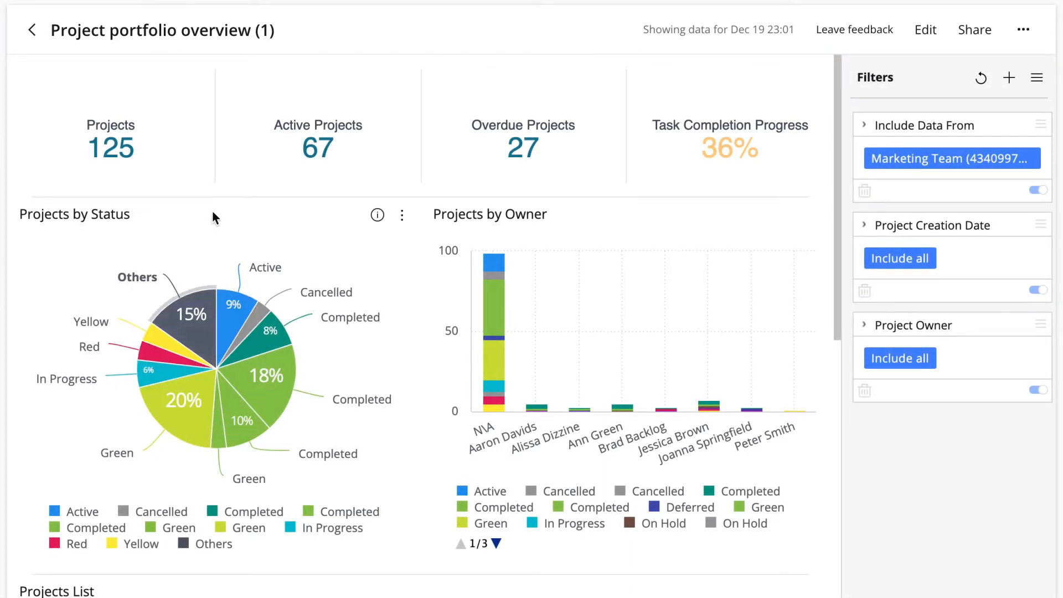
Step: Rename the new analytics board as Marketing Projects
left_click(330, 31)
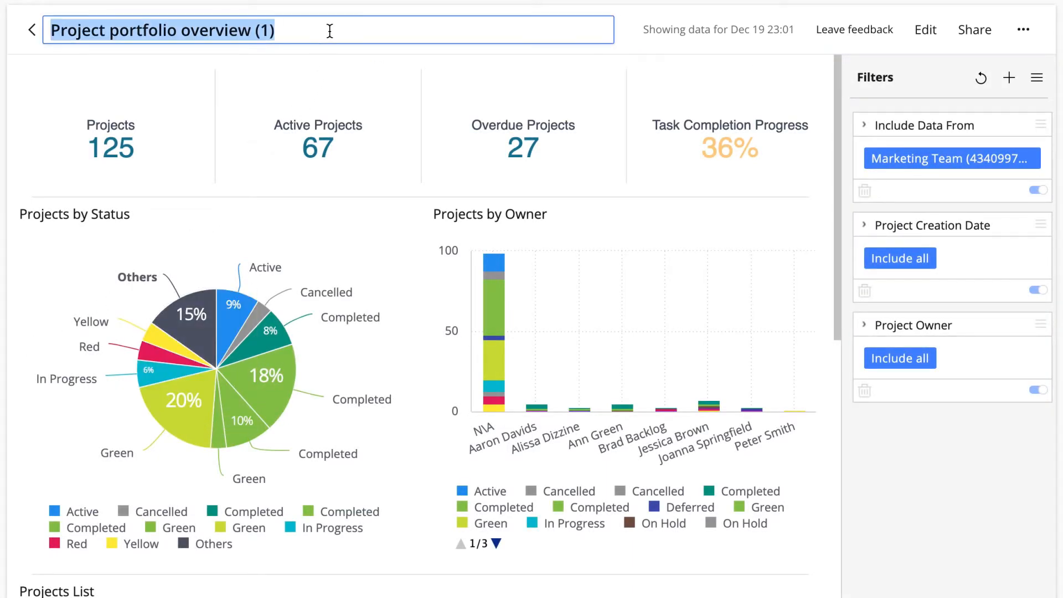
type("Marketing Projects")
key("Return")
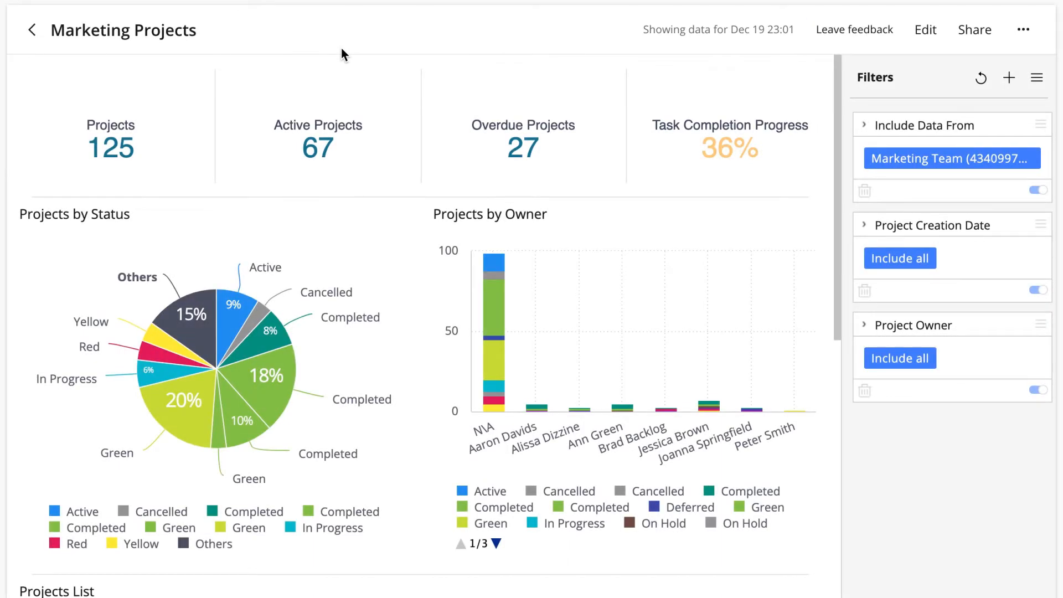
Step: Try swapping Projects by Status with Projects by Owner and Active Projects with Overdue Projects, and cancel the layout changes
left_click(926, 30)
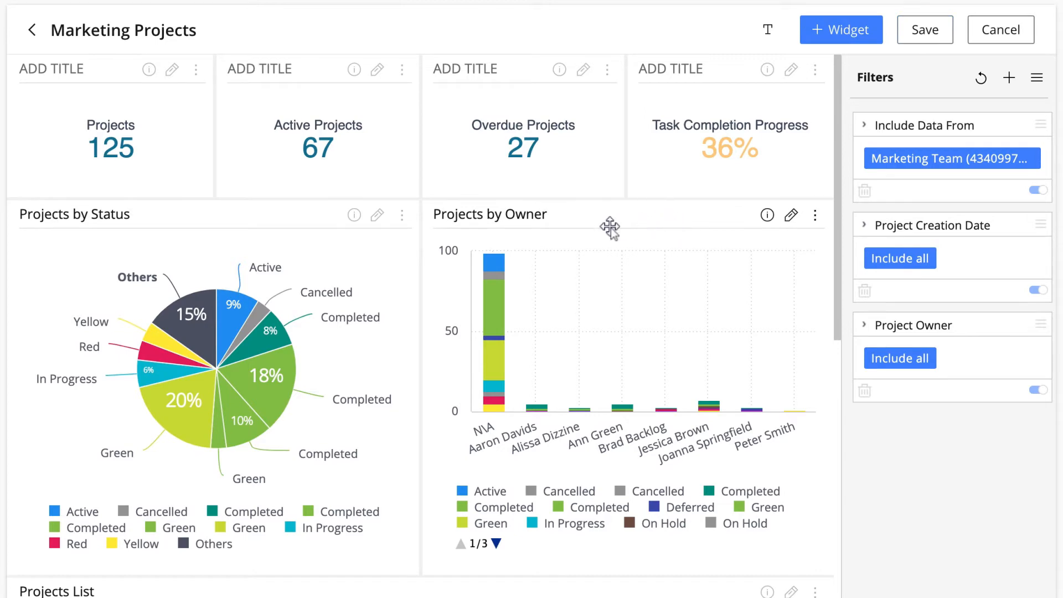
left_click_drag(609, 227, 277, 220)
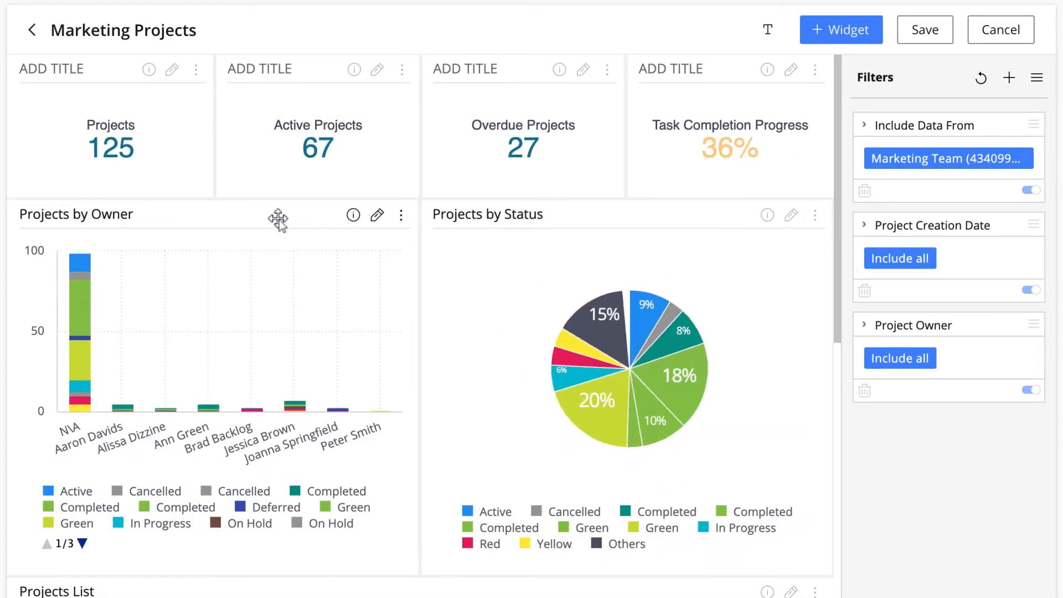
left_click_drag(304, 78, 507, 92)
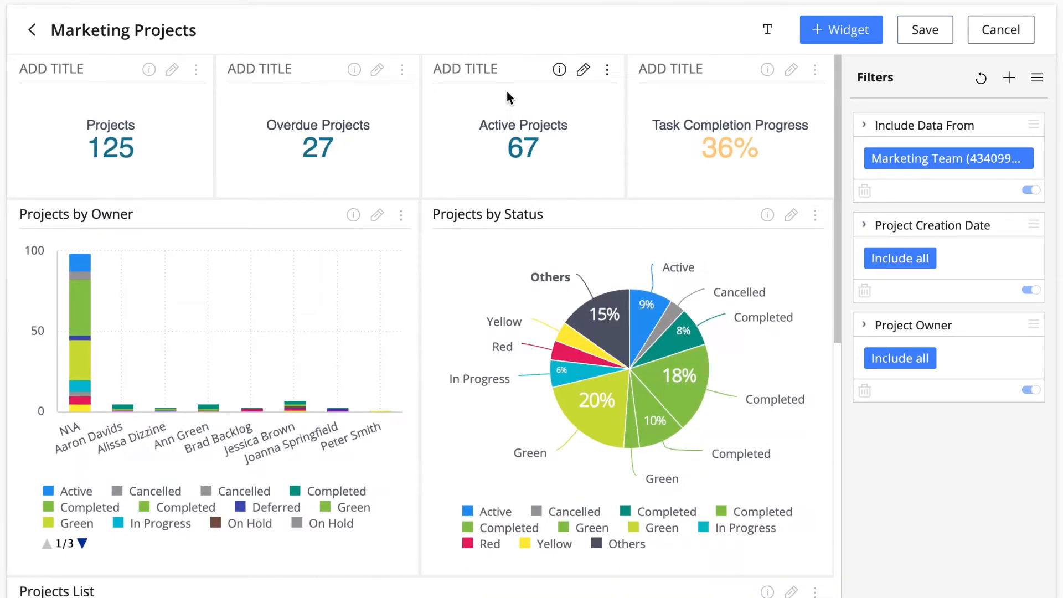
left_click(1001, 33)
left_click(338, 393)
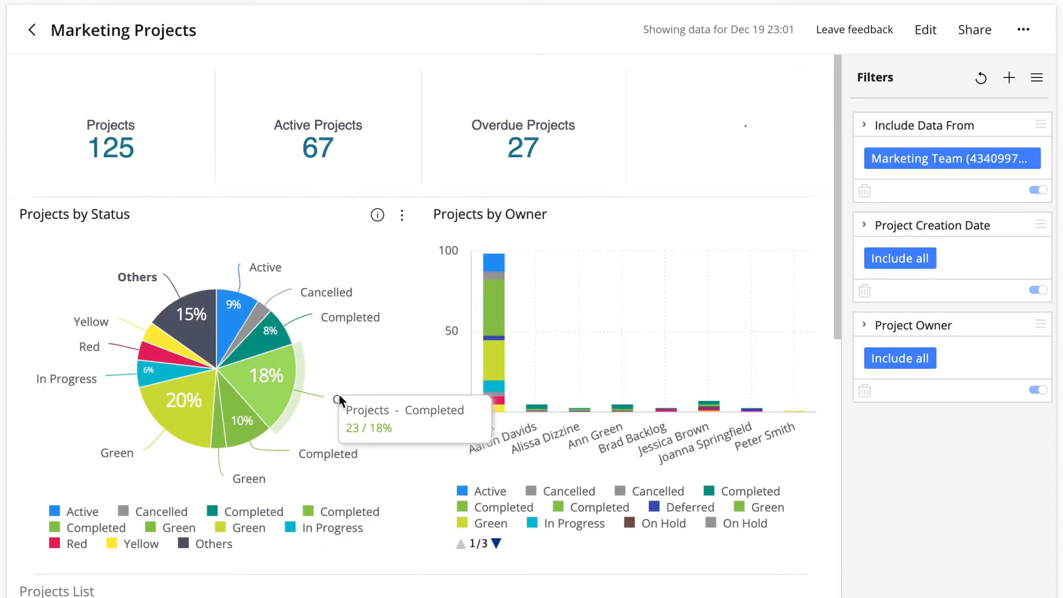
Step: Share the analytics board with a collaborator, giving Full access, and save the sharing settings
left_click(973, 31)
left_click(607, 221)
type("Peter")
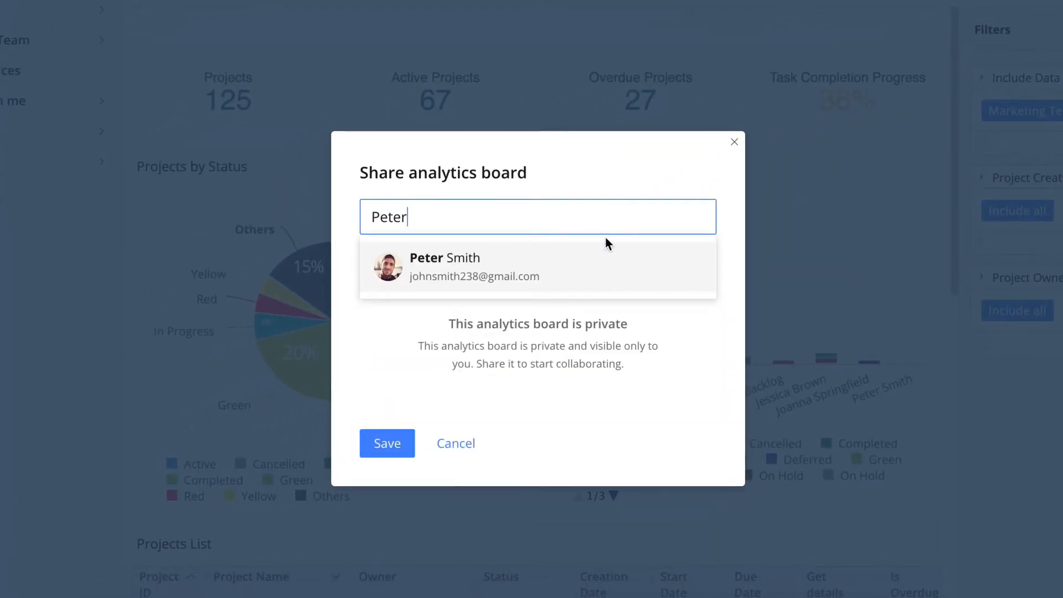
left_click(583, 263)
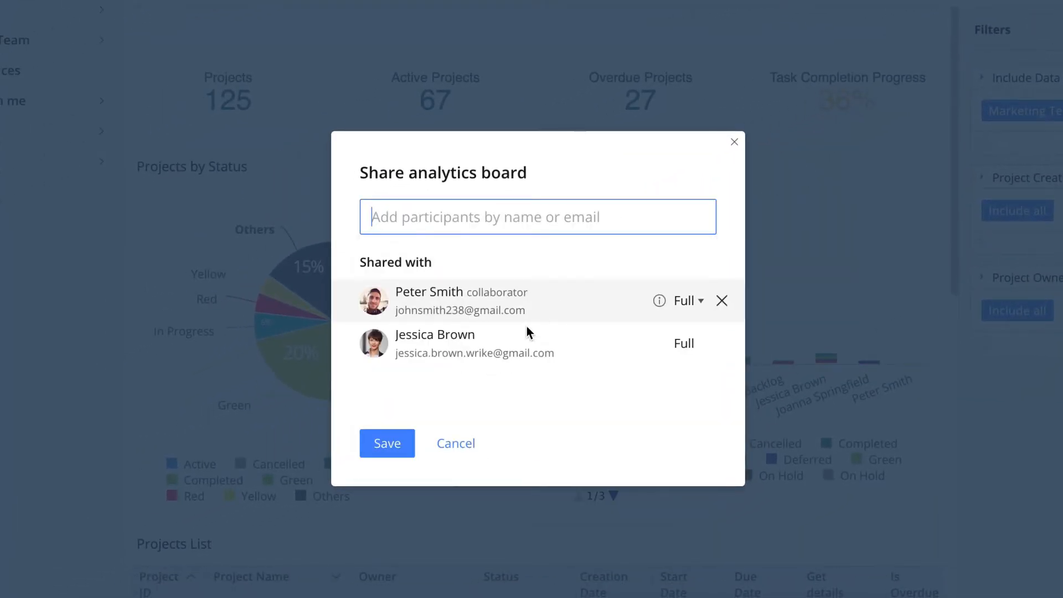
left_click(387, 444)
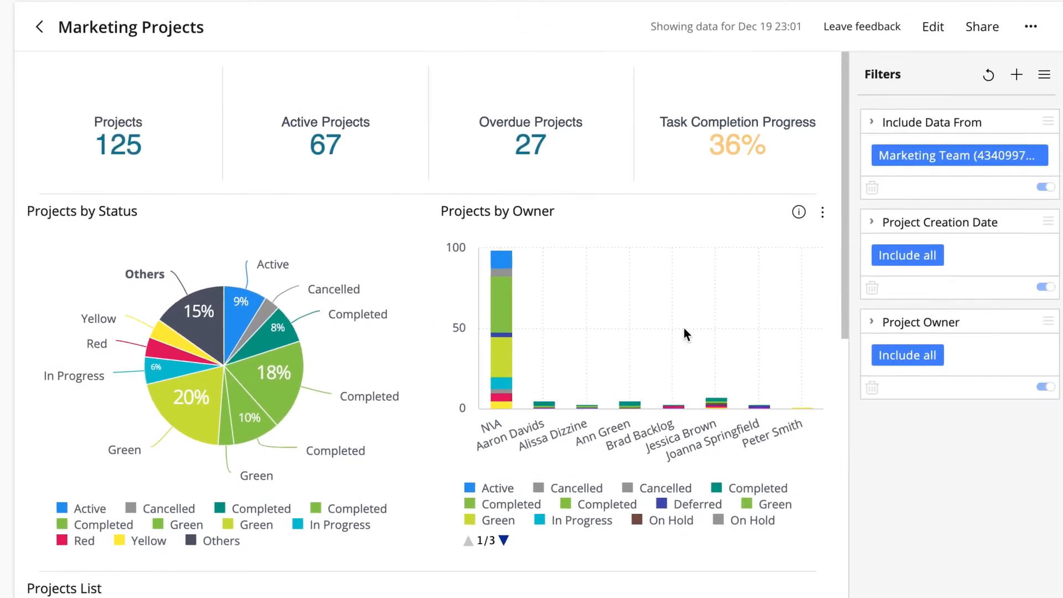
left_click(1022, 41)
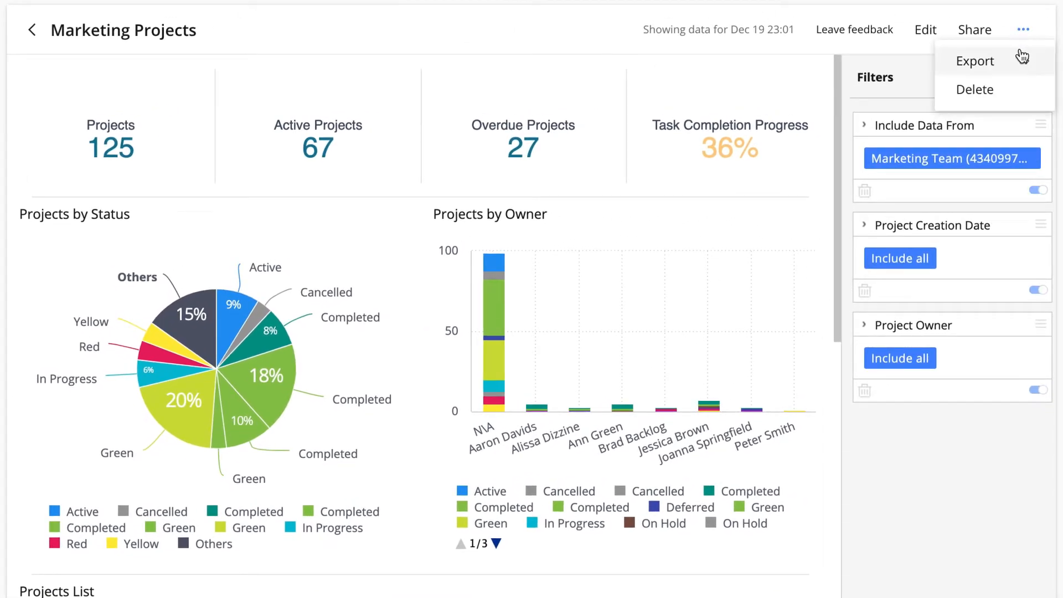
mouse_move(1023, 62)
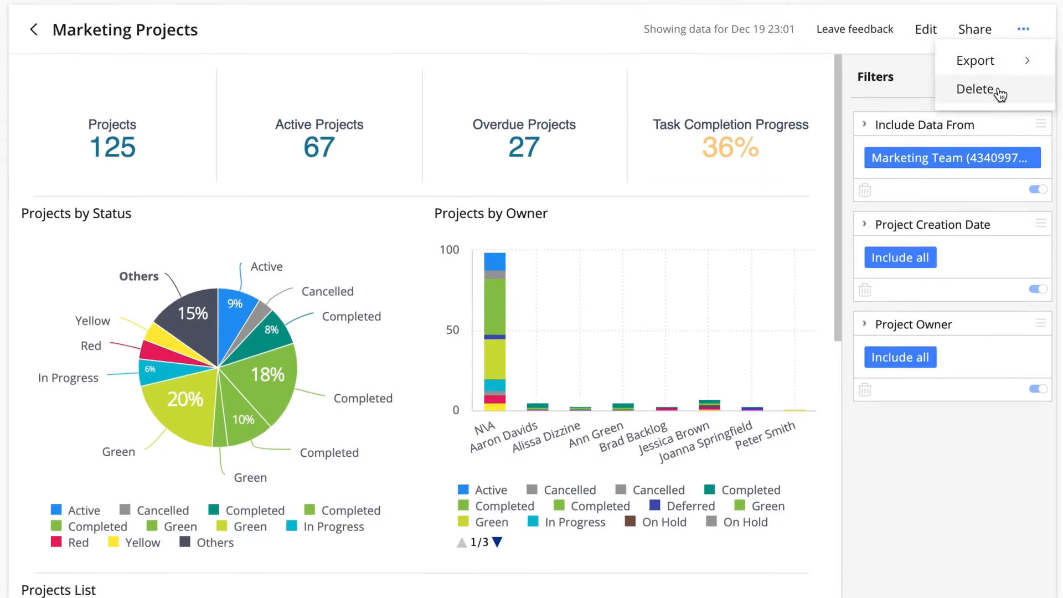
left_click(975, 89)
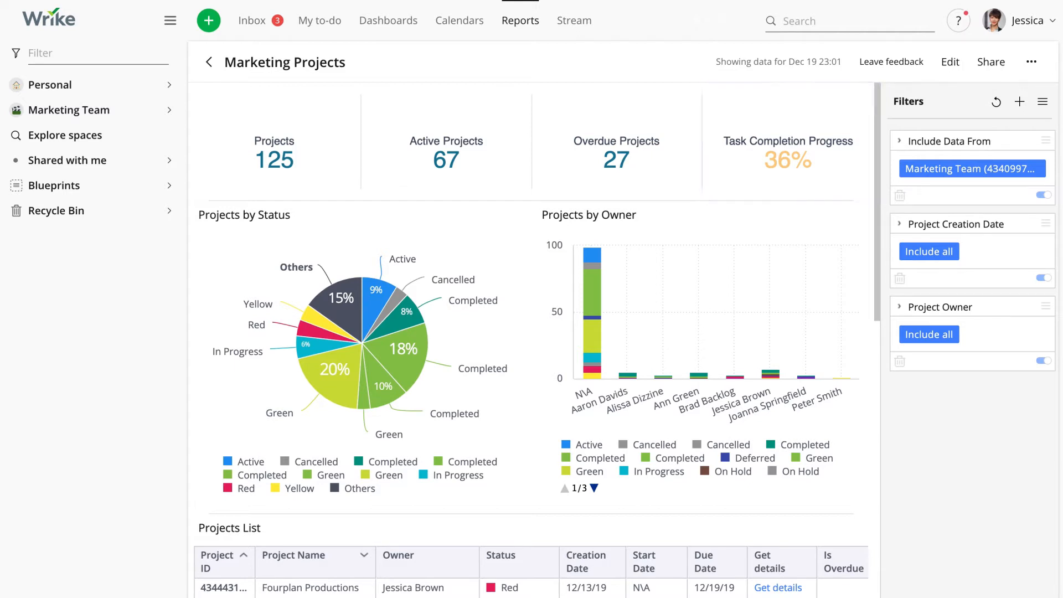
Step: Filter the board by the Active slice of the Projects by Status chart, and clear that selection
scroll(818, 217, "down", 2)
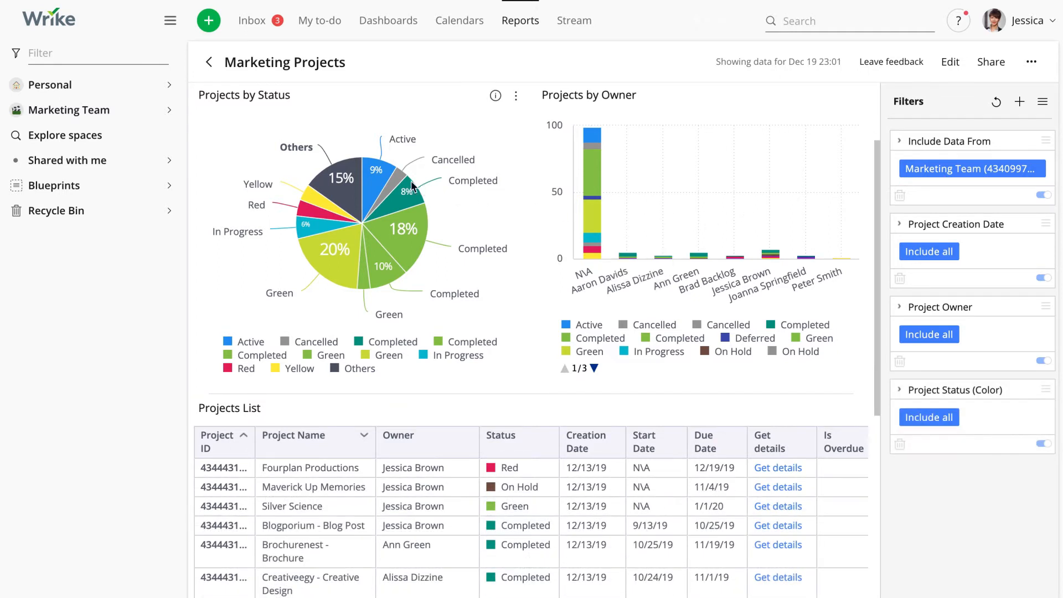
left_click(379, 172)
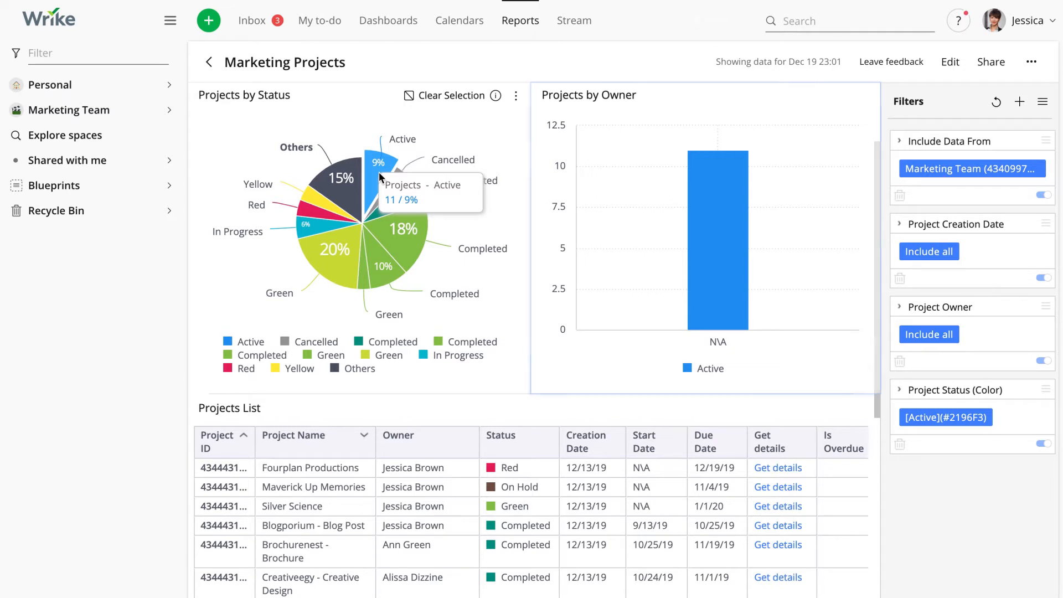
left_click(460, 100)
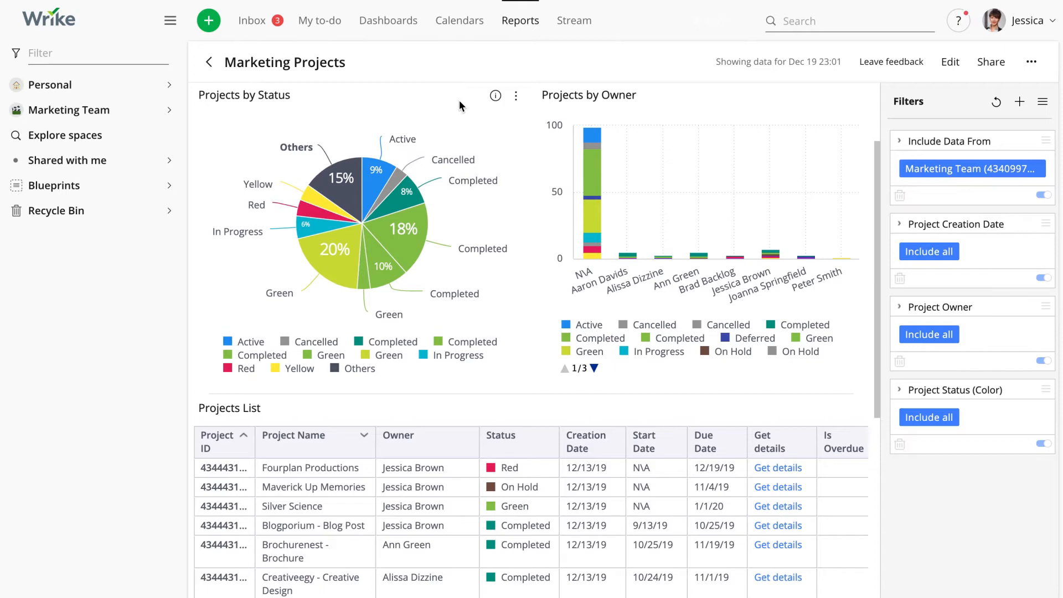
Step: Examine the Projects List table across all its columns and rows, including another page of projects
scroll(460, 101, "down", 5)
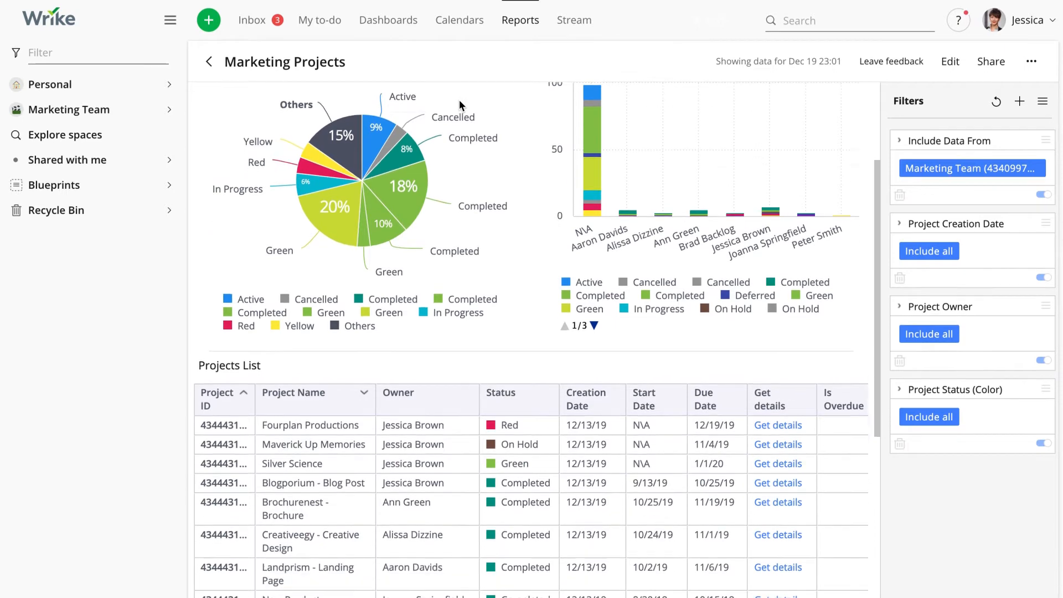
scroll(459, 46, "down", 3)
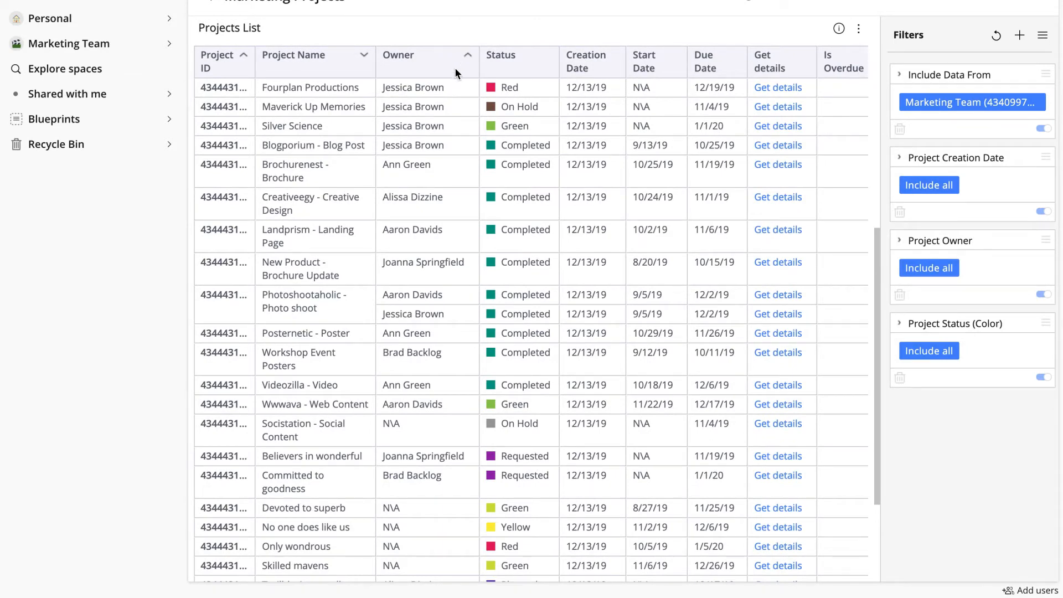
scroll(454, 68, "right", 6)
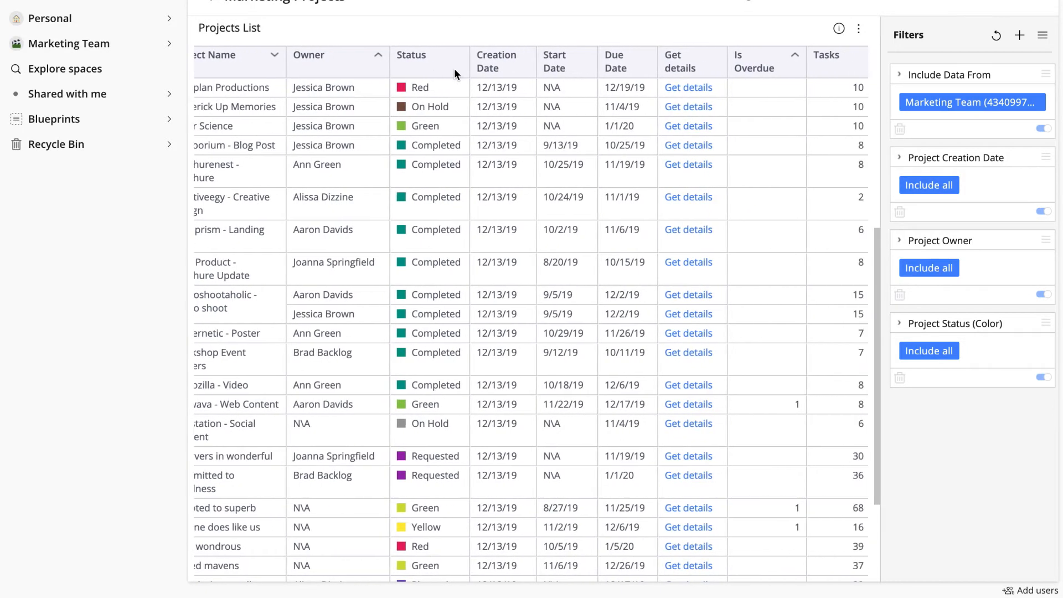
scroll(454, 68, "right", 1)
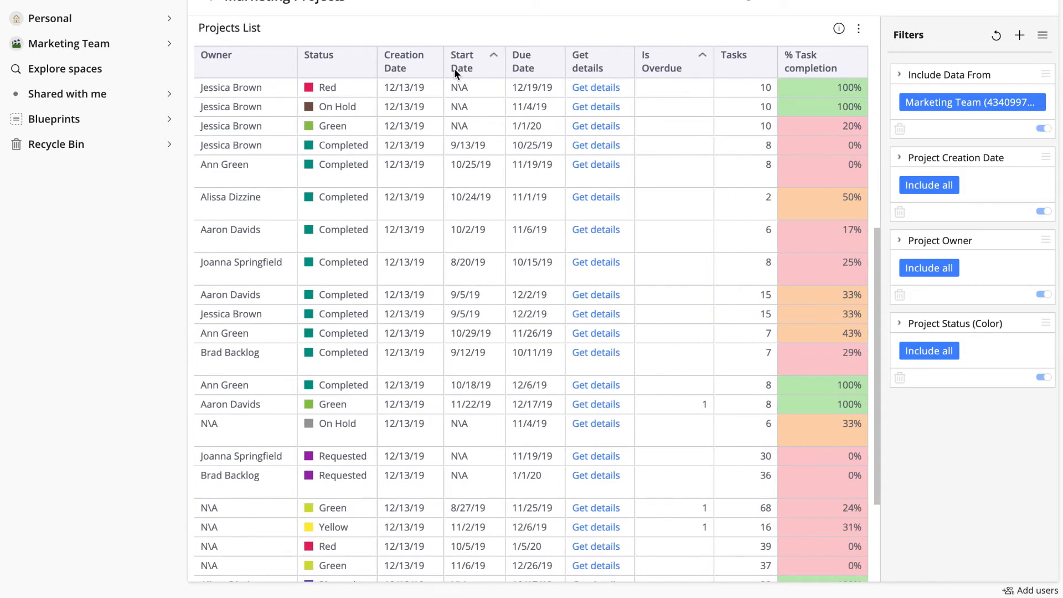
scroll(454, 69, "left", 6)
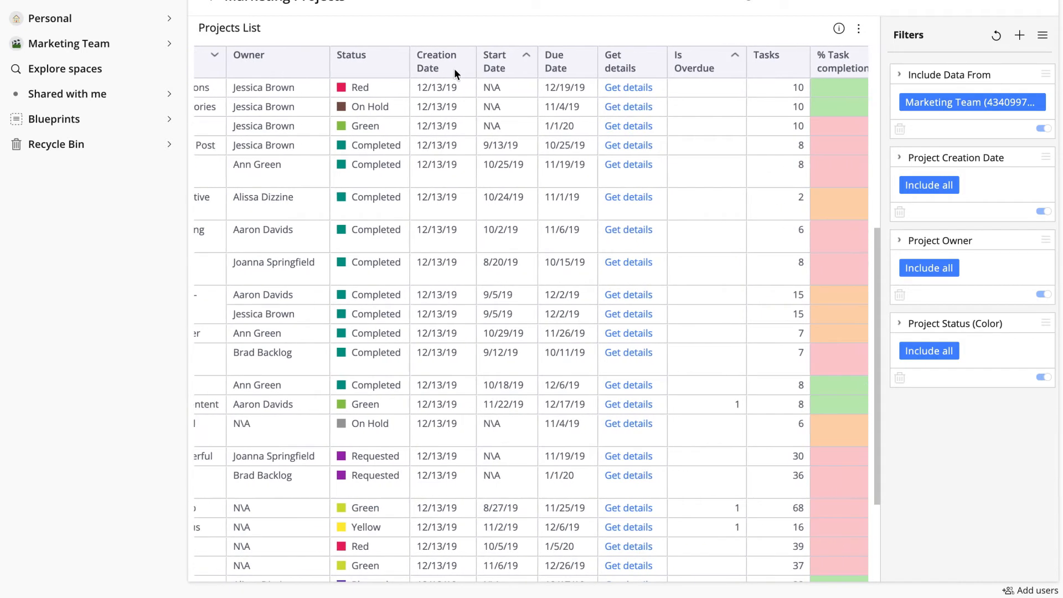
scroll(453, 68, "left", 2)
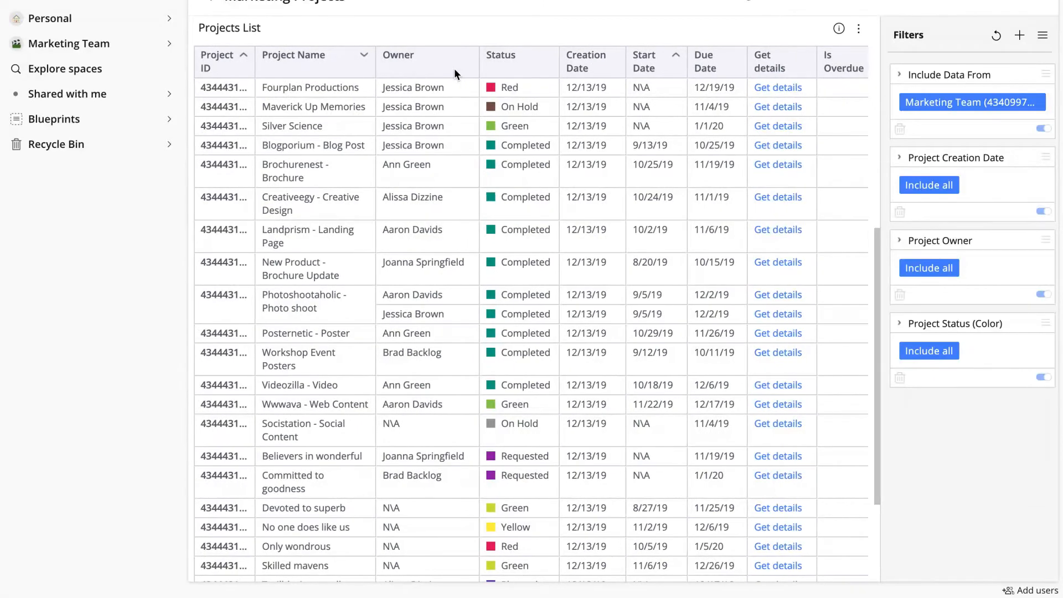
scroll(454, 68, "down", 2)
scroll(453, 72, "down", 1)
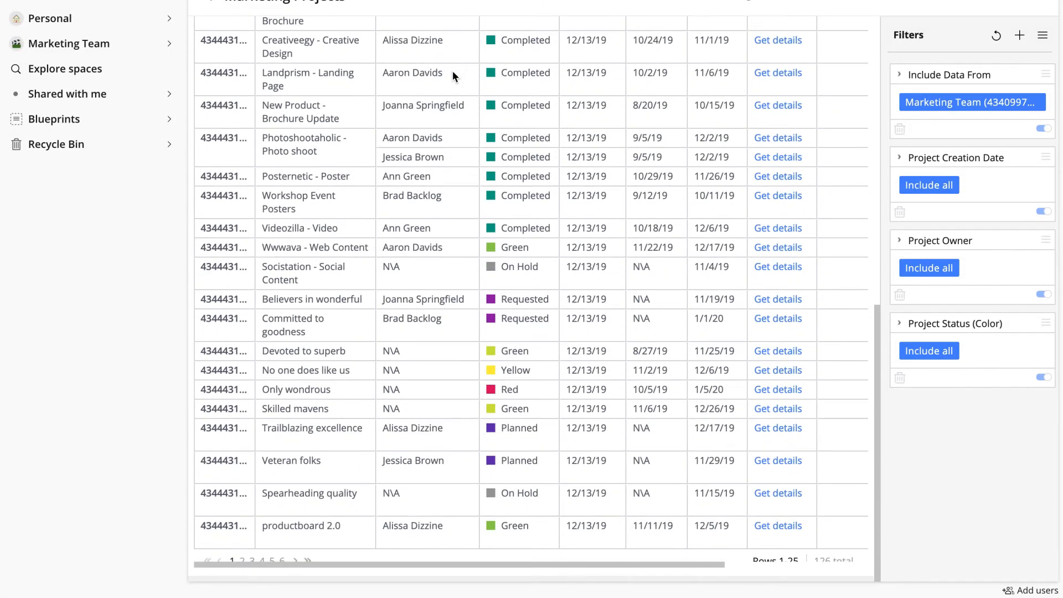
left_click(262, 560)
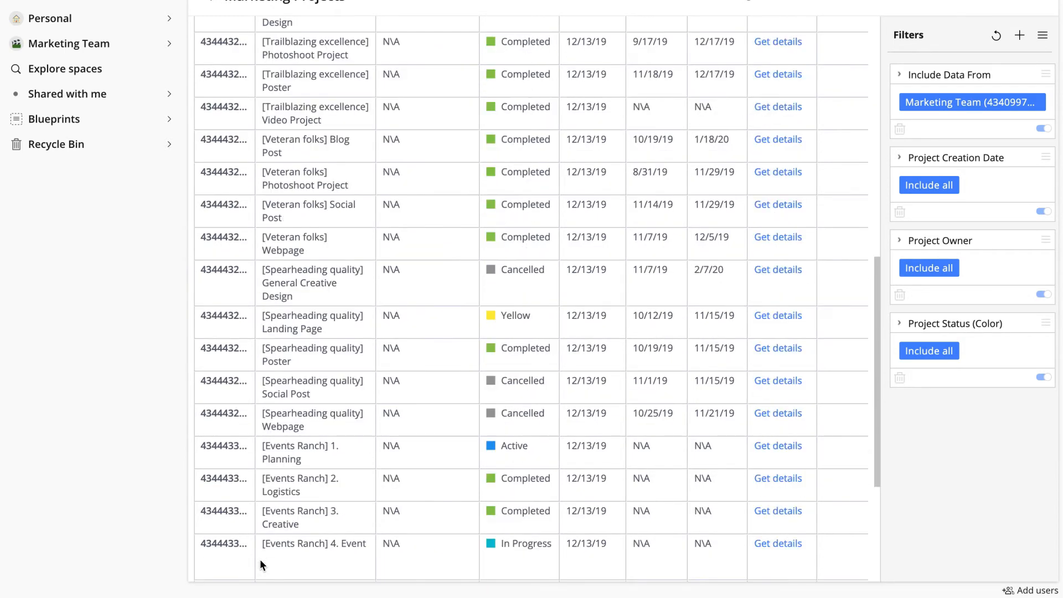
scroll(261, 563, "up", 10)
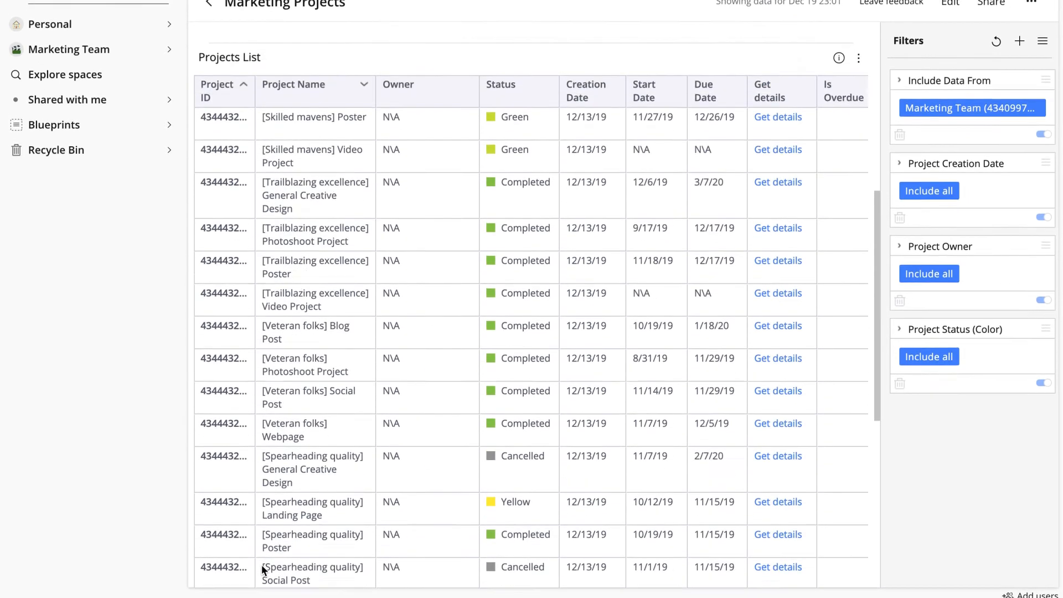
scroll(531, 333, "up", 5)
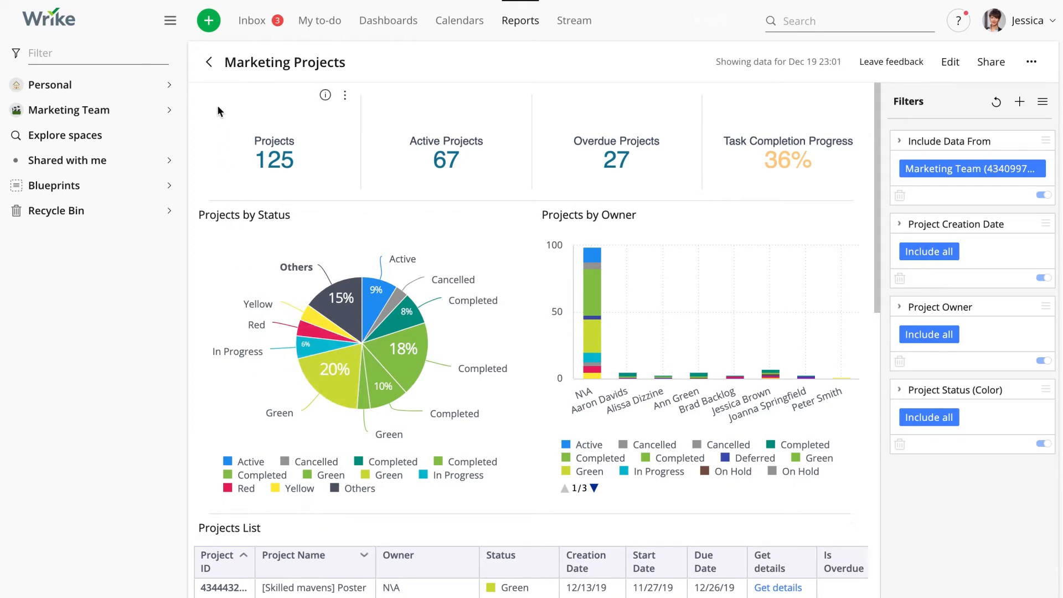
Step: Leave the Marketing Projects board and save its changes
left_click(209, 65)
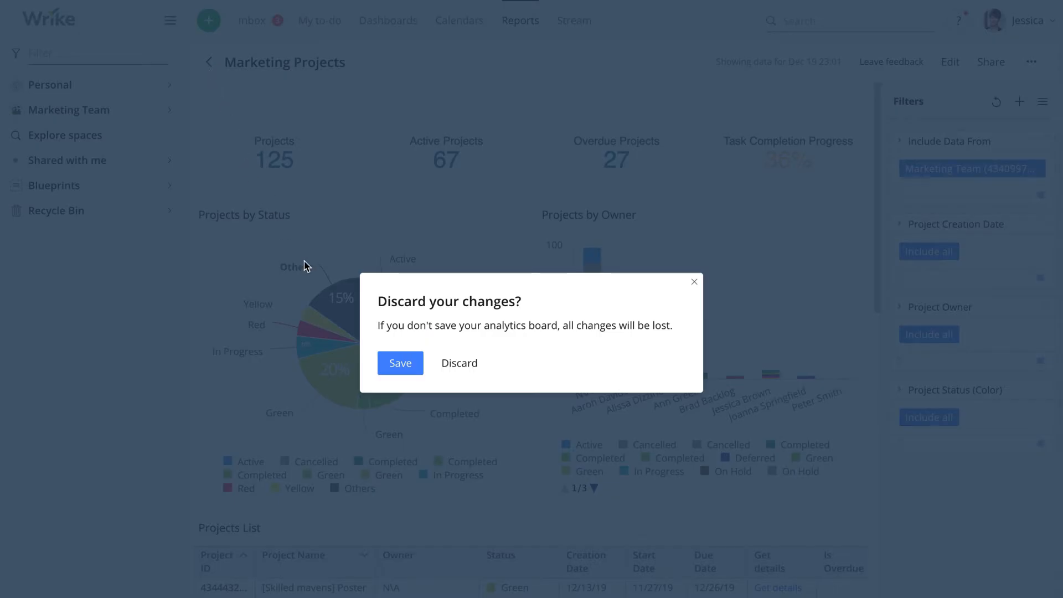
left_click(398, 366)
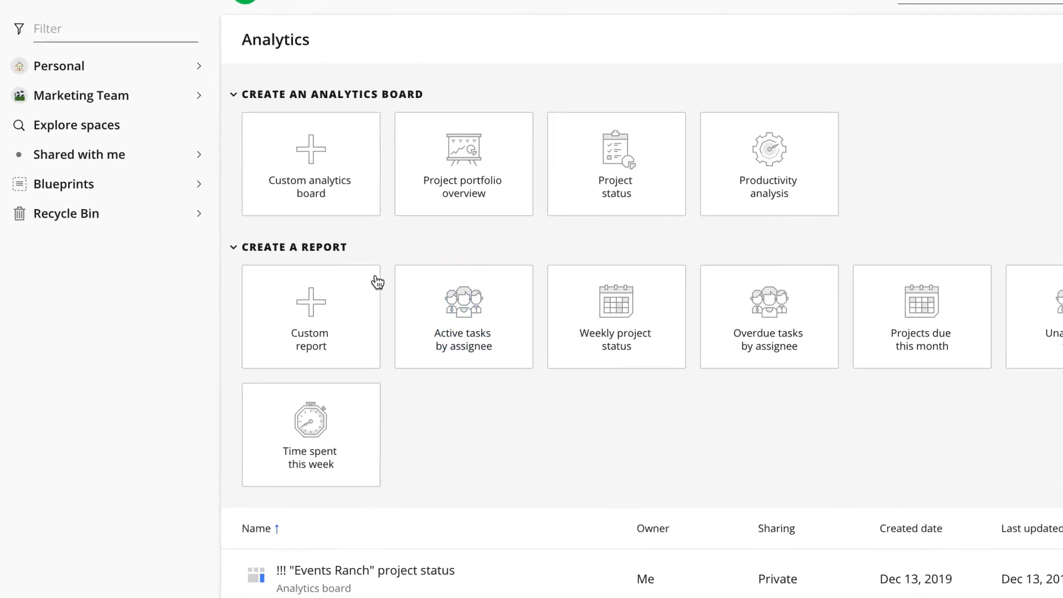
Step: Create a custom analytics board that includes data from the Marketing Team space
left_click(341, 206)
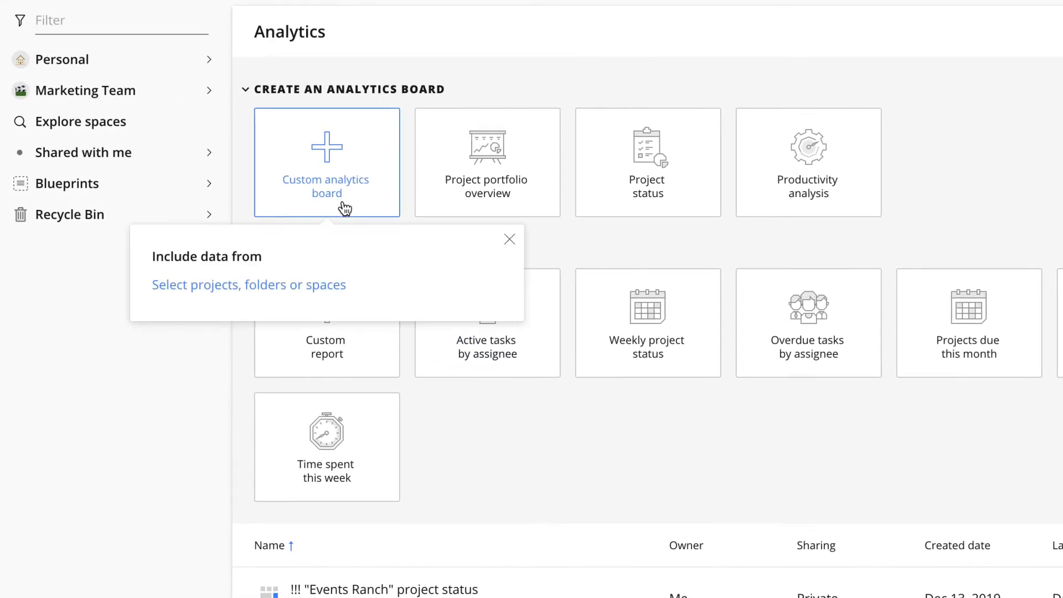
left_click(316, 283)
type("Marke")
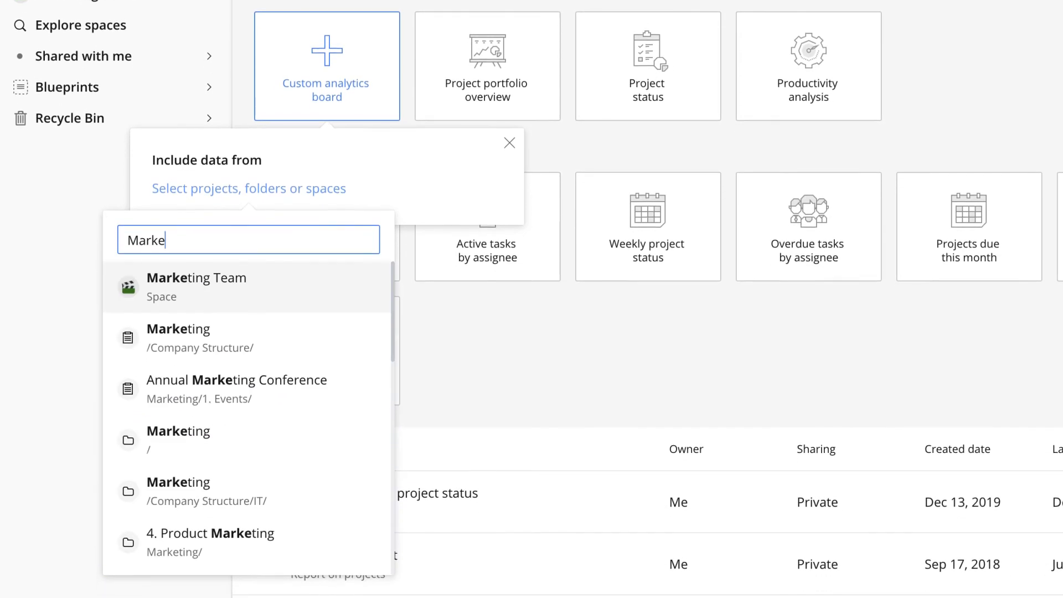
key("Return")
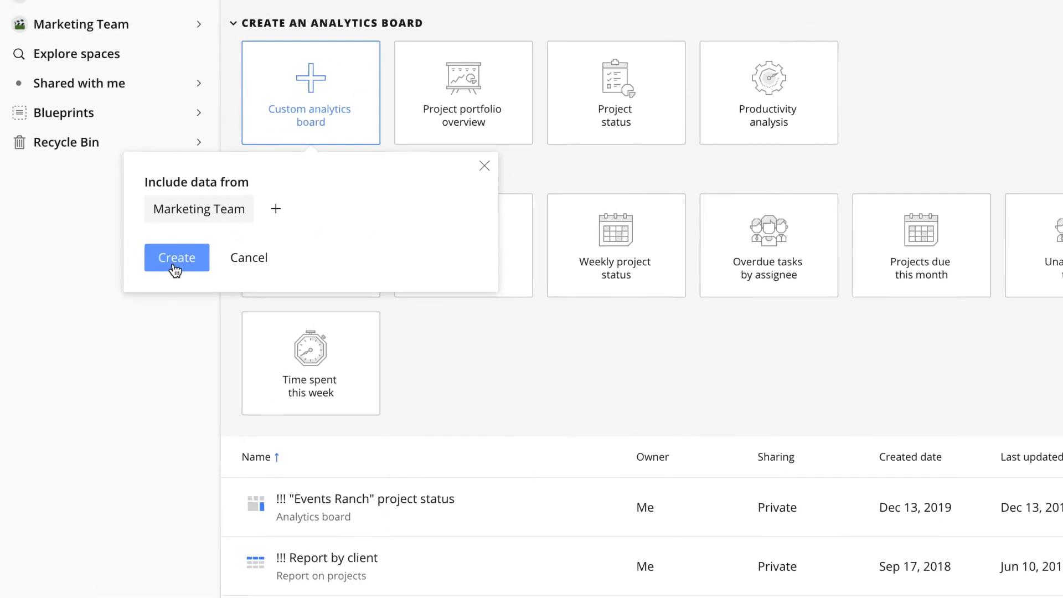
left_click(183, 244)
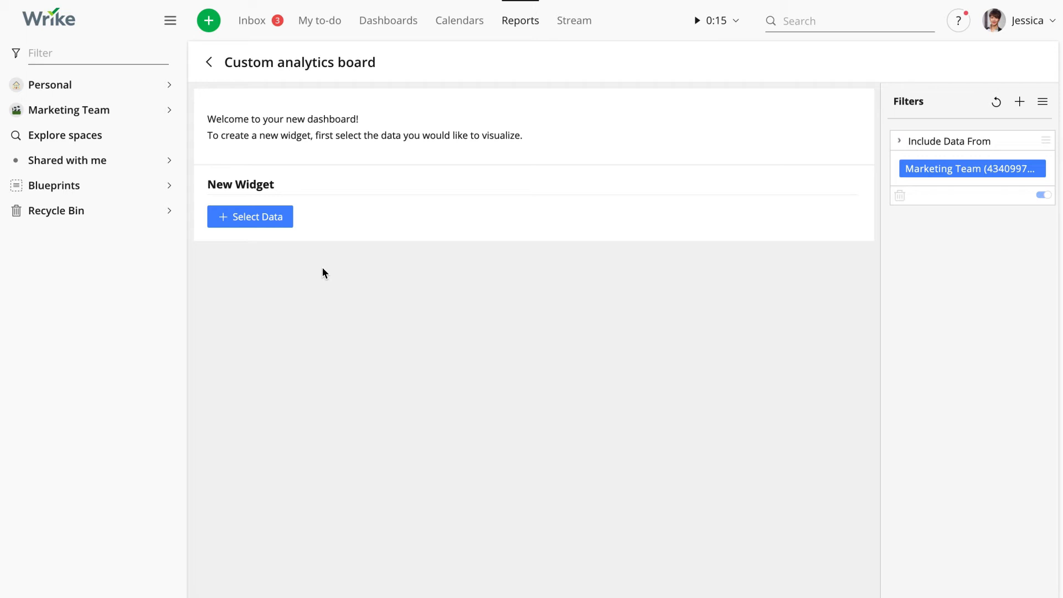
Step: Base the new widget on Timelog Time Spent (Minutes) and make it a Column Chart in the advanced configuration
left_click(270, 221)
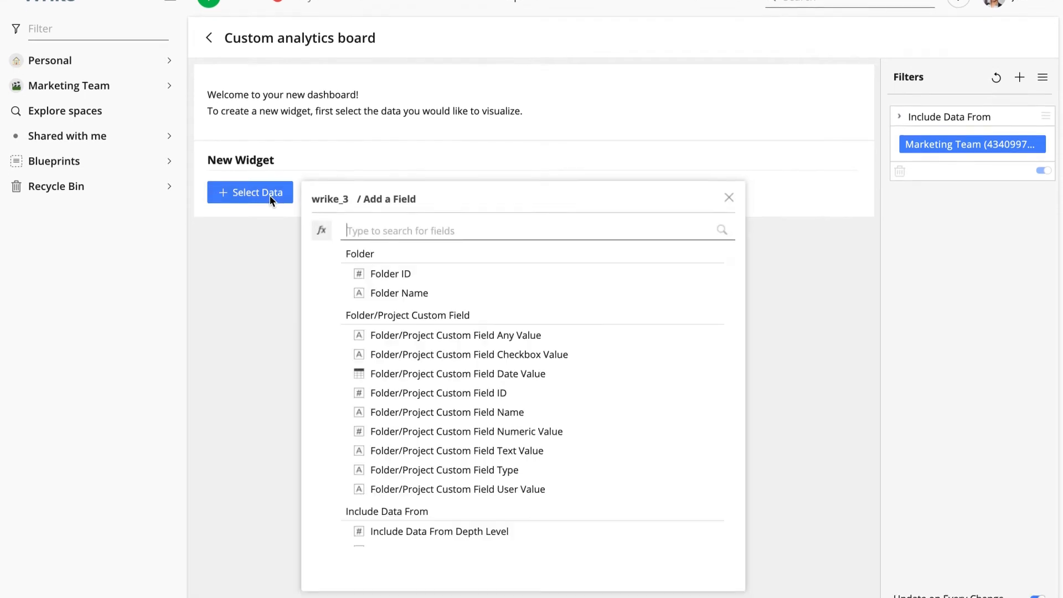
type("timelog")
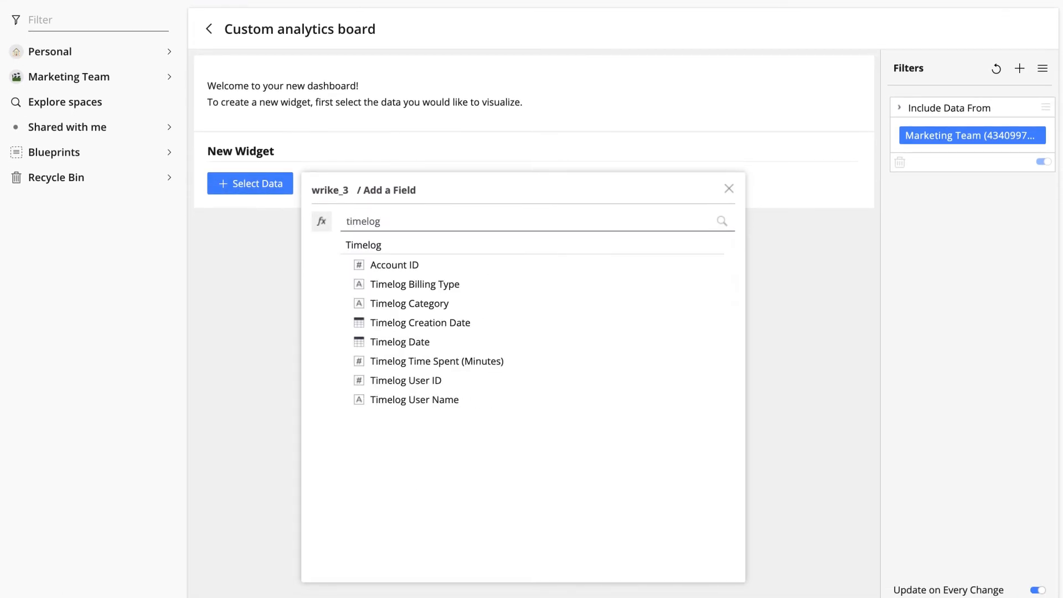
left_click(454, 361)
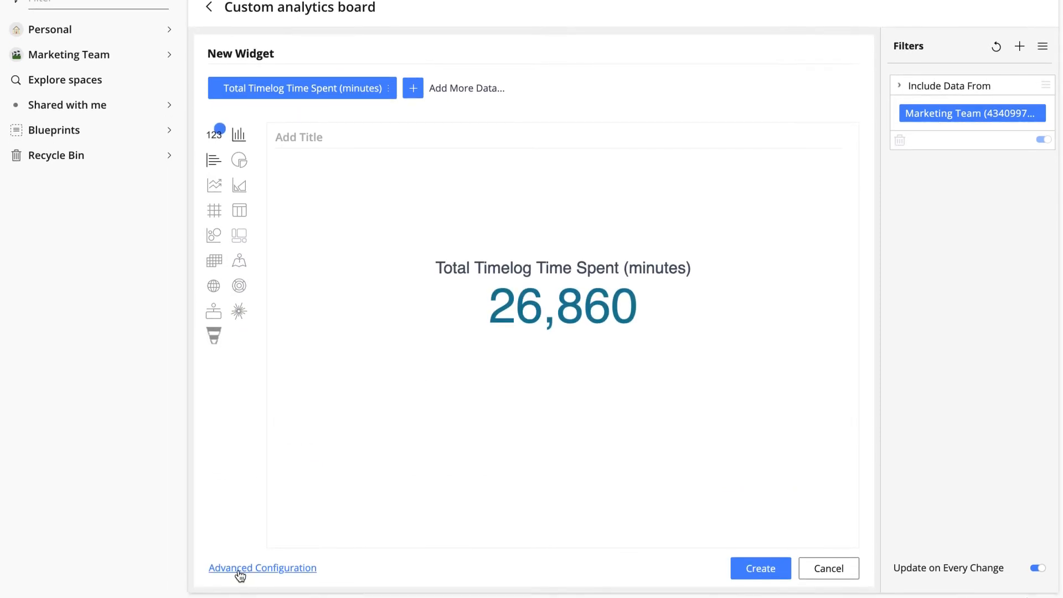
left_click(239, 570)
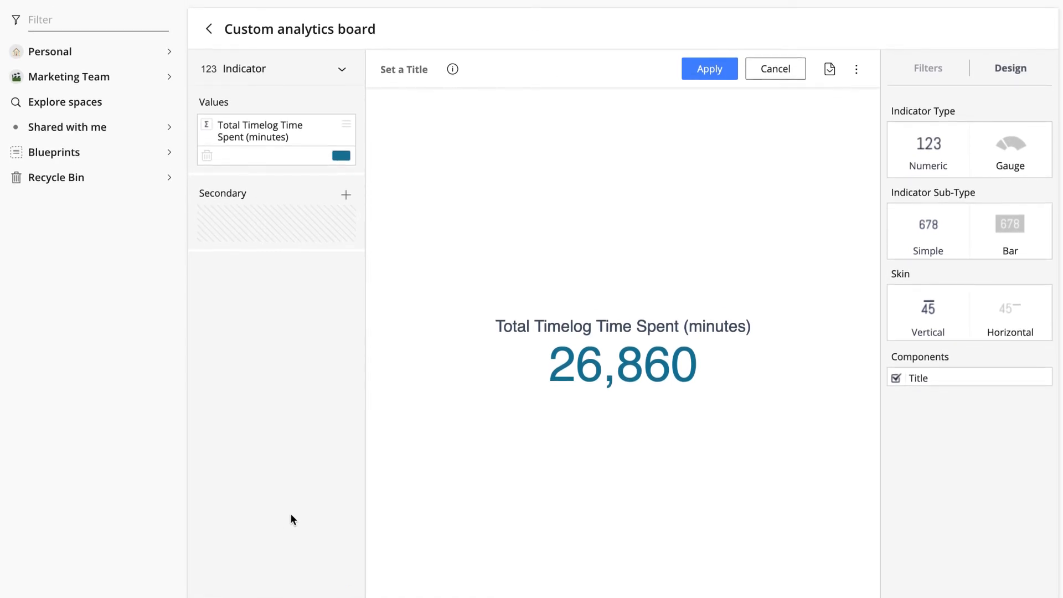
left_click(341, 71)
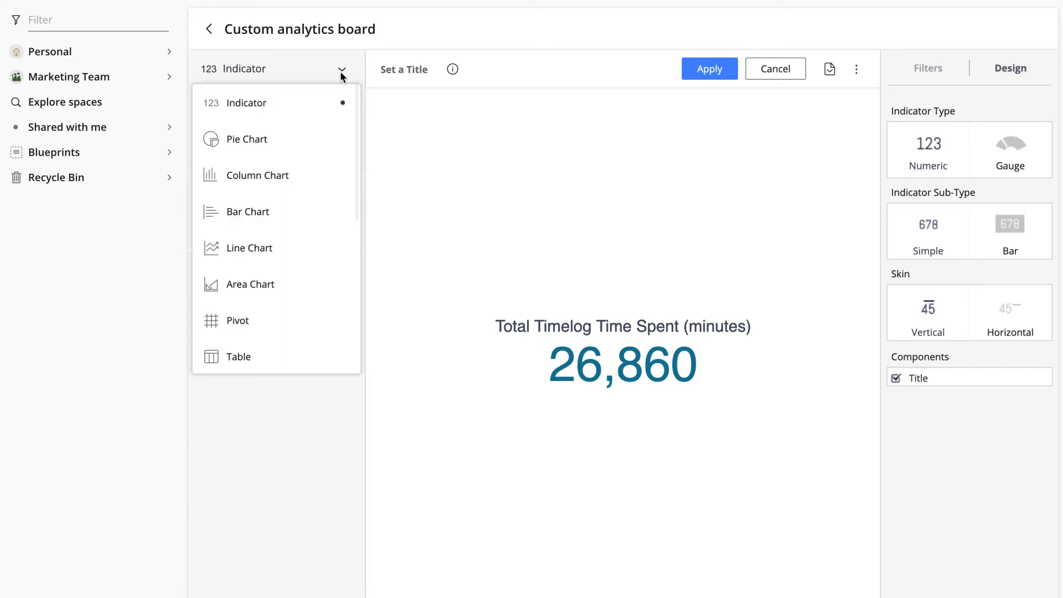
left_click(312, 178)
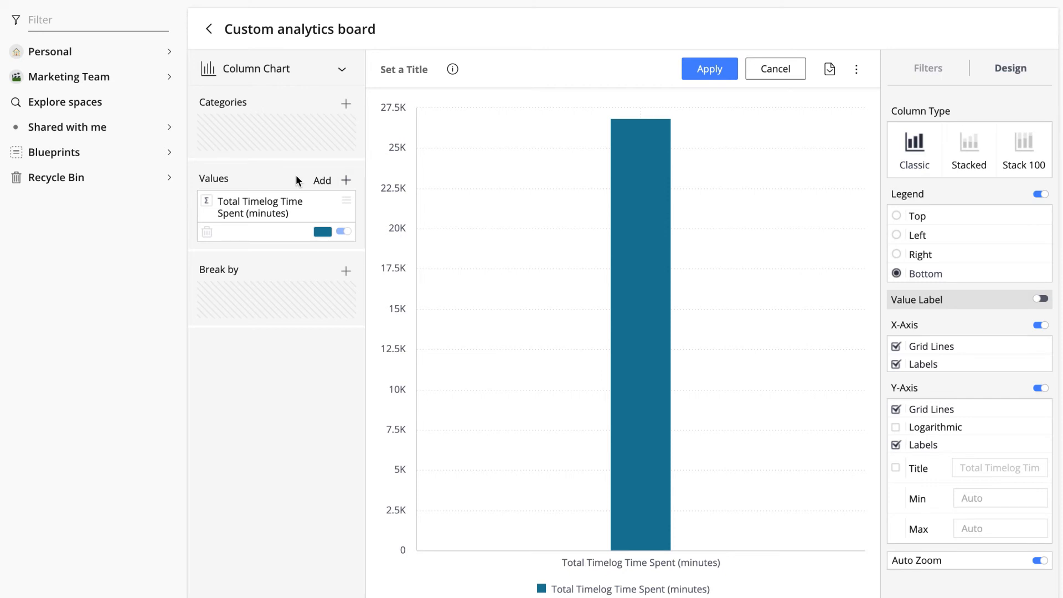
Step: Break the column chart's values down by the Timelog Category field
left_click(347, 276)
type("categor")
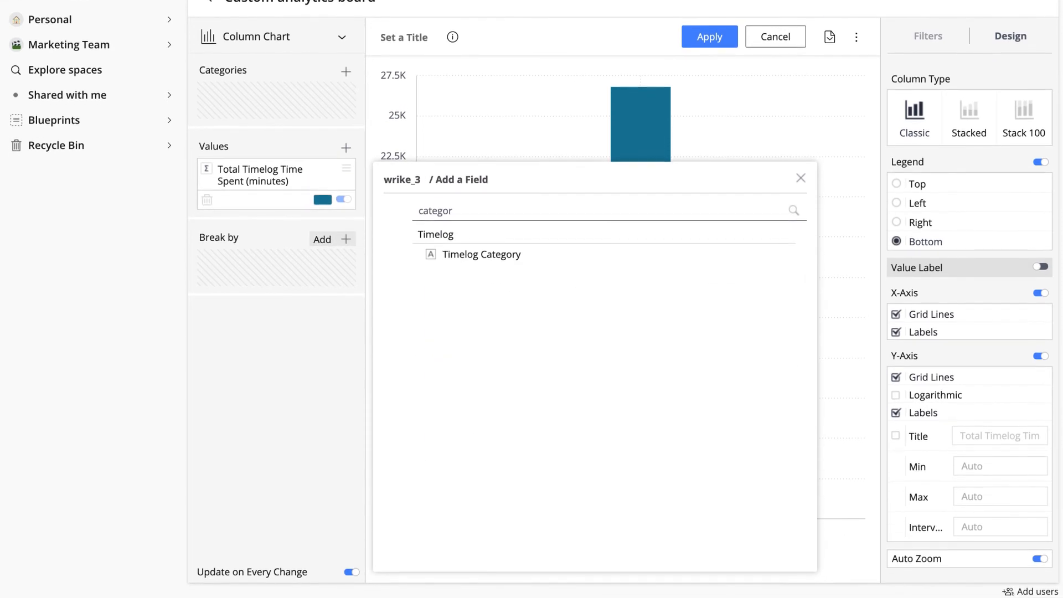
left_click(464, 264)
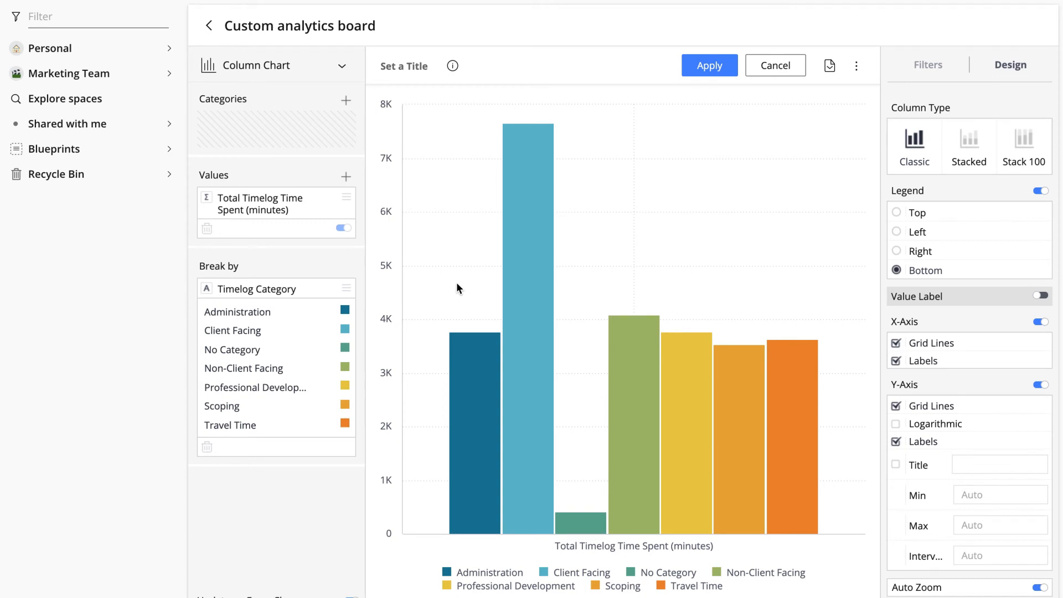
Step: Add Timelog Creation Date as the chart's category and group it by Weeks
left_click(346, 102)
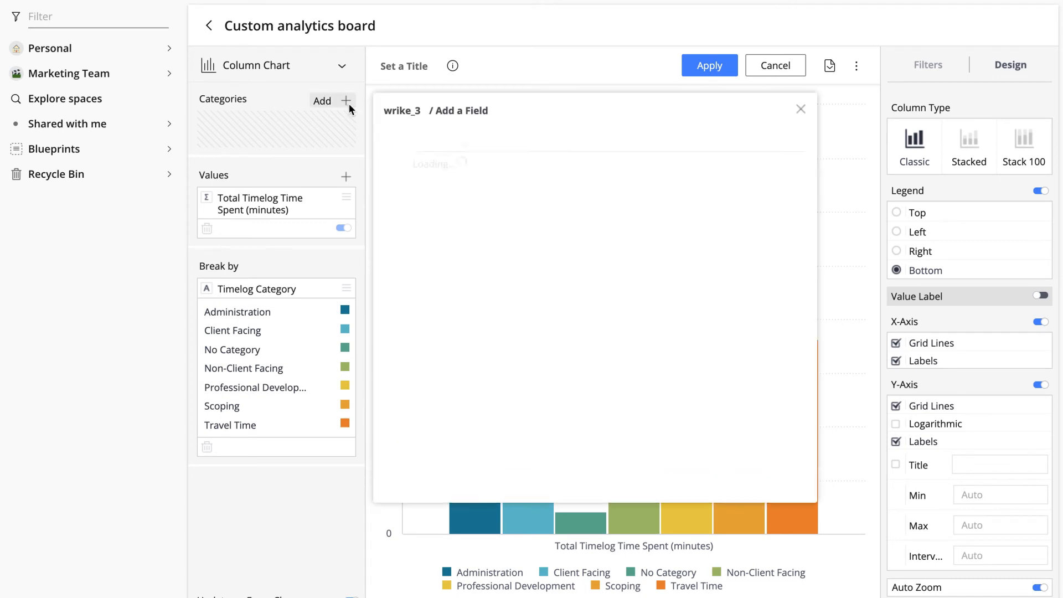
type("timelog")
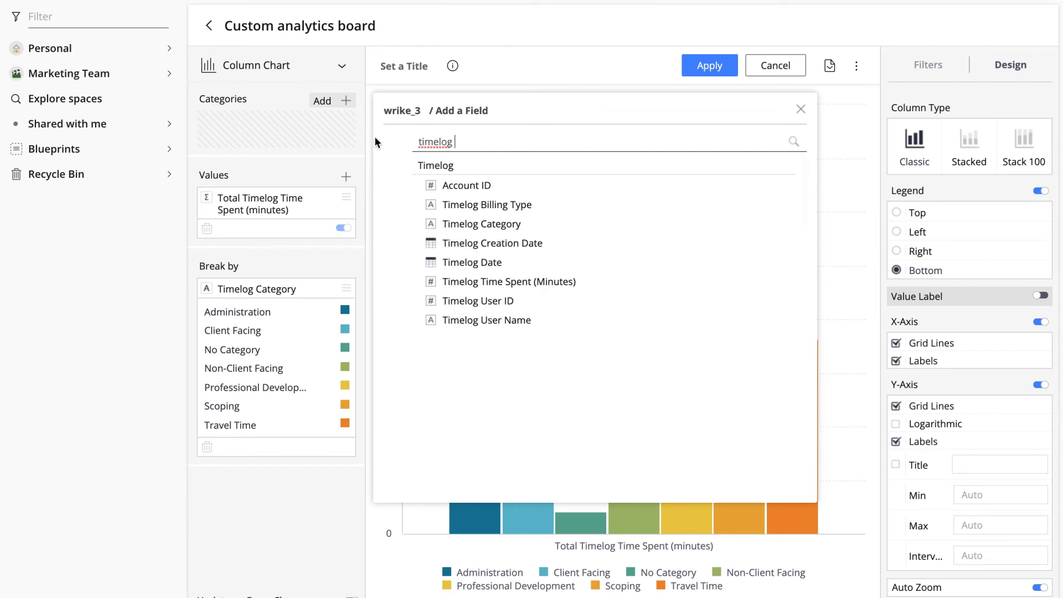
left_click(472, 246)
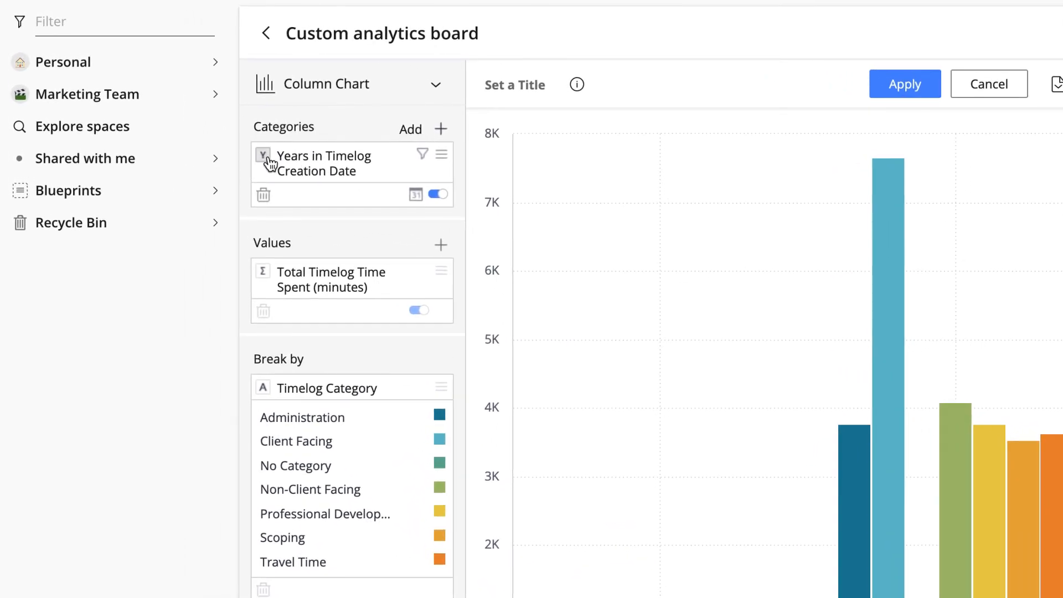
left_click(265, 159)
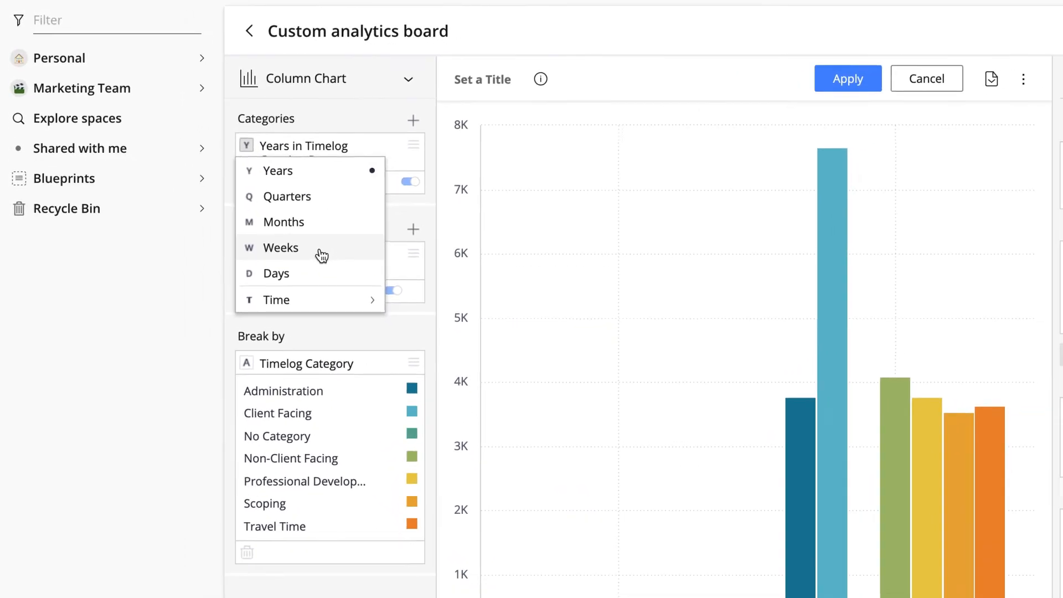
left_click(322, 255)
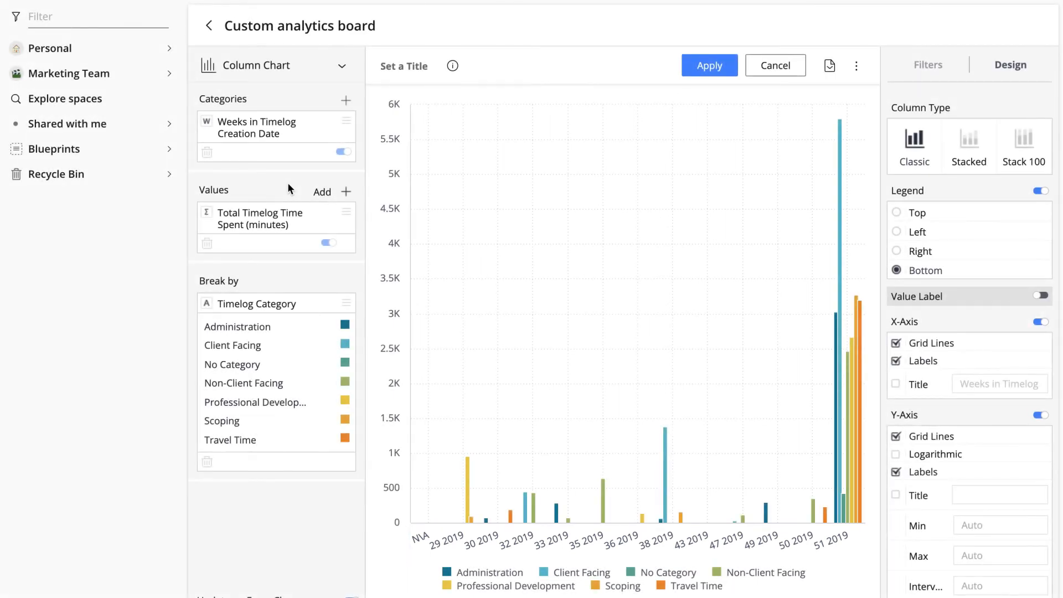
Step: Change the date format of the weeks category to the plain week number without the year, shown as 5
left_click(327, 155)
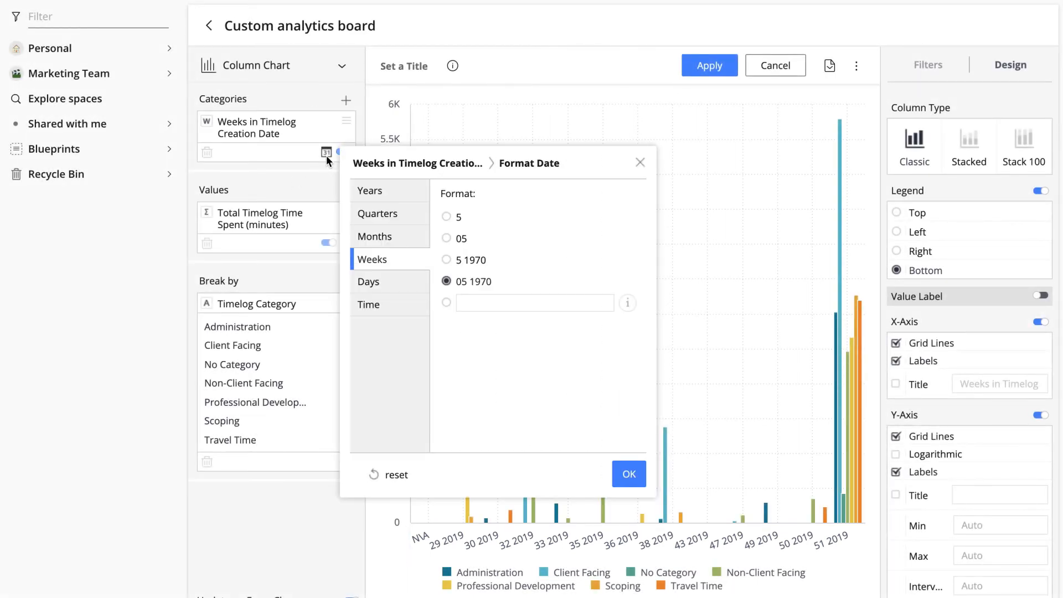
left_click(447, 219)
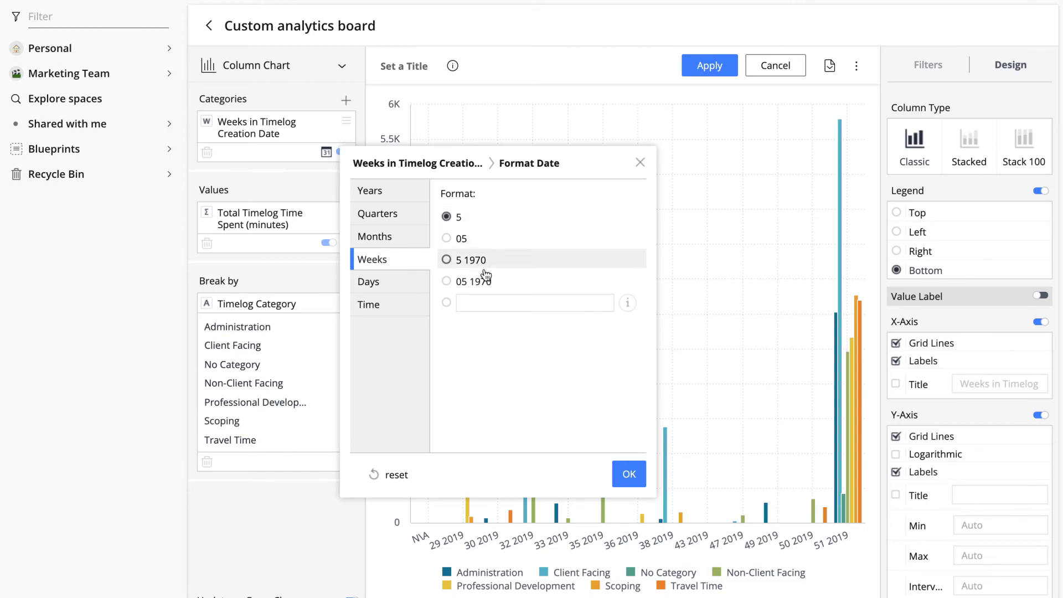
left_click(628, 475)
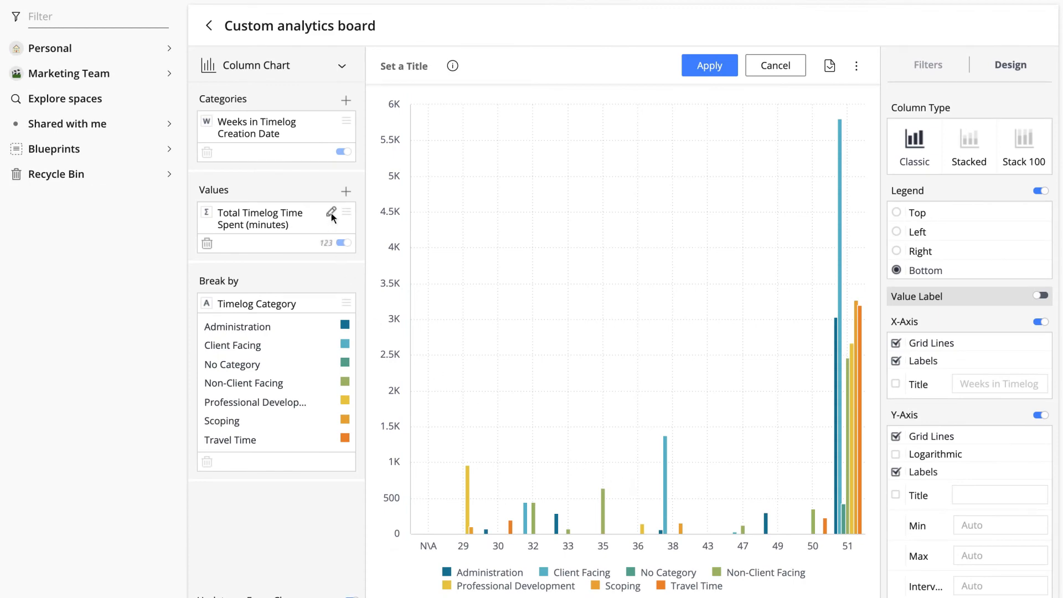
Step: Edit the time spent value's formula to divide the sum by 60, converting minutes to hours
left_click(332, 213)
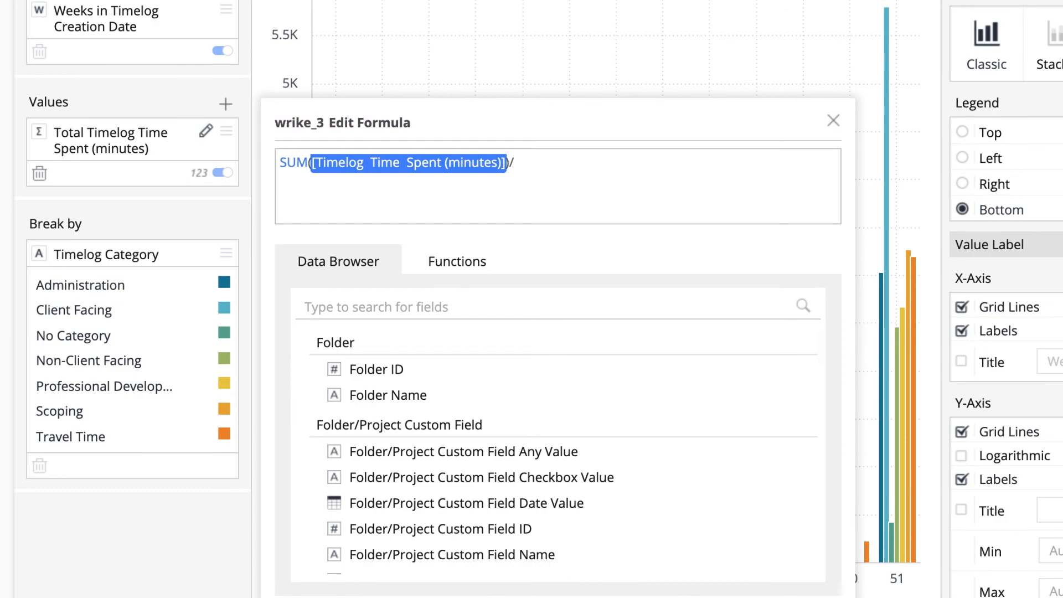
type("60")
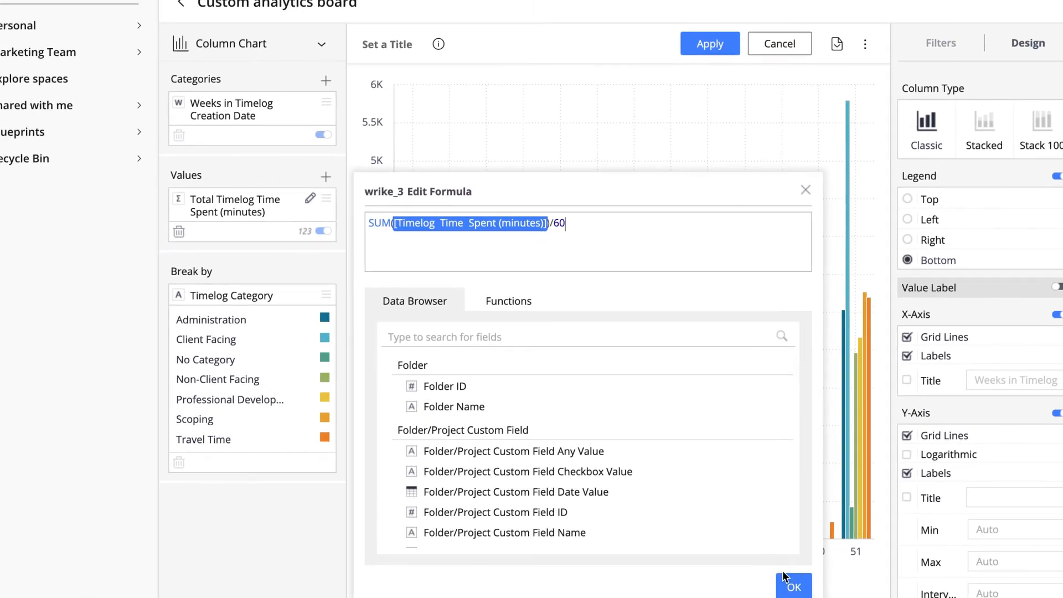
left_click(786, 583)
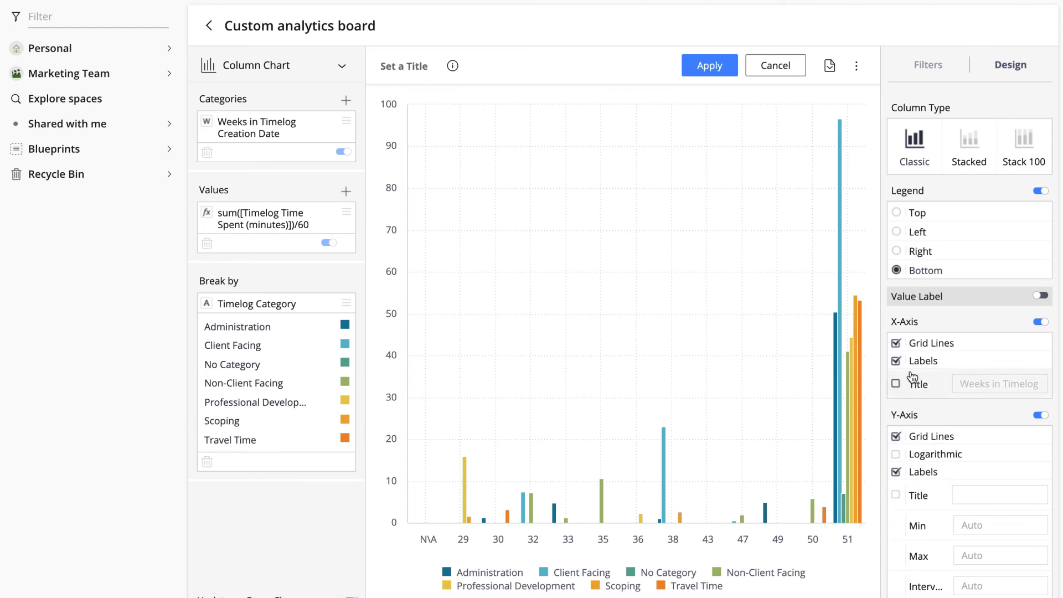
Step: Add a widget filter on Timelog Creation Date by Quarters that includes only Q4 2019
left_click(927, 72)
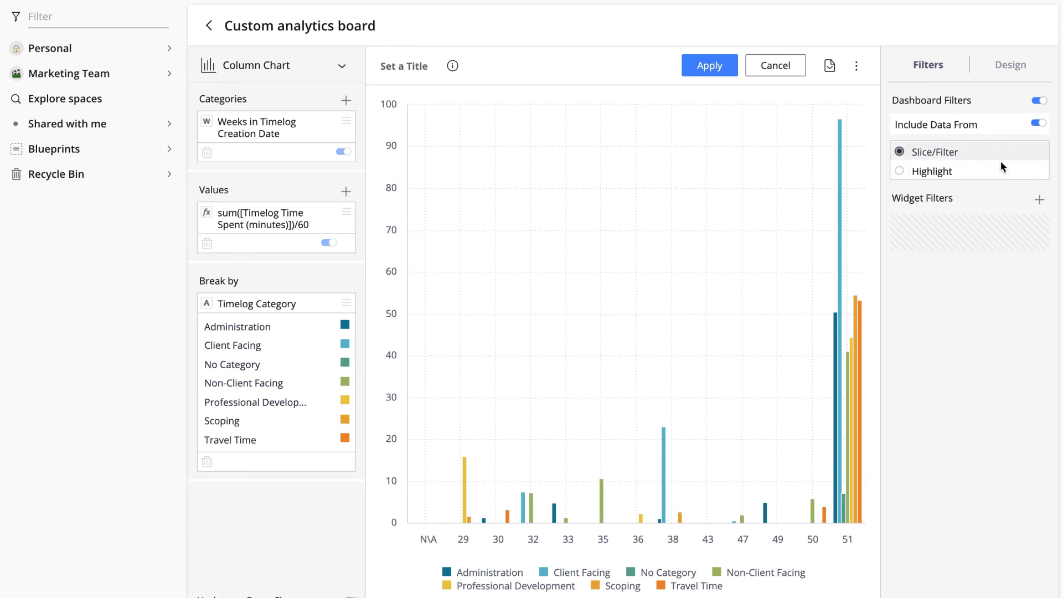
left_click(1039, 202)
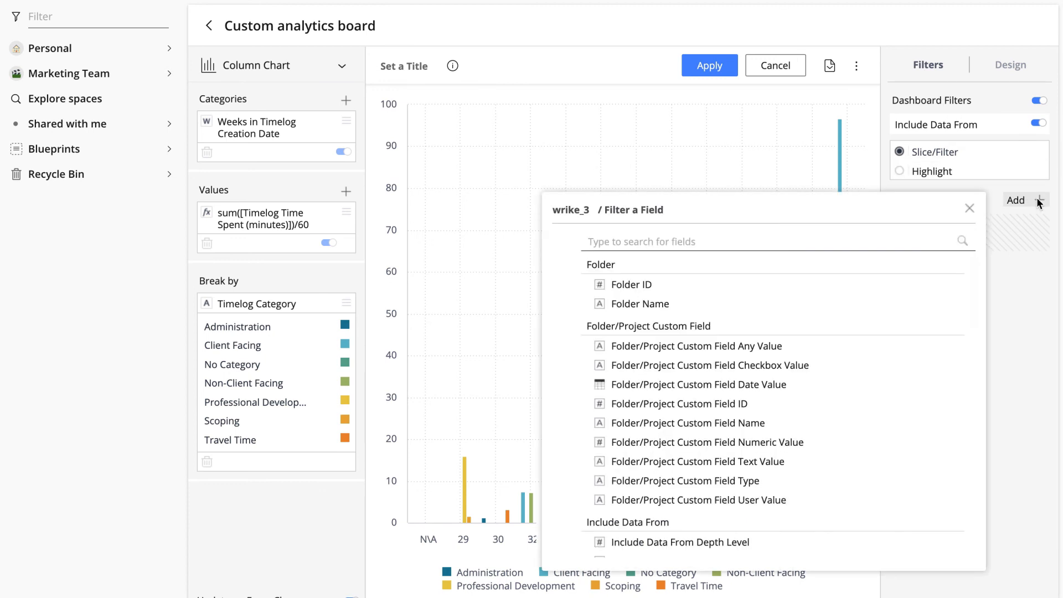
type("timel")
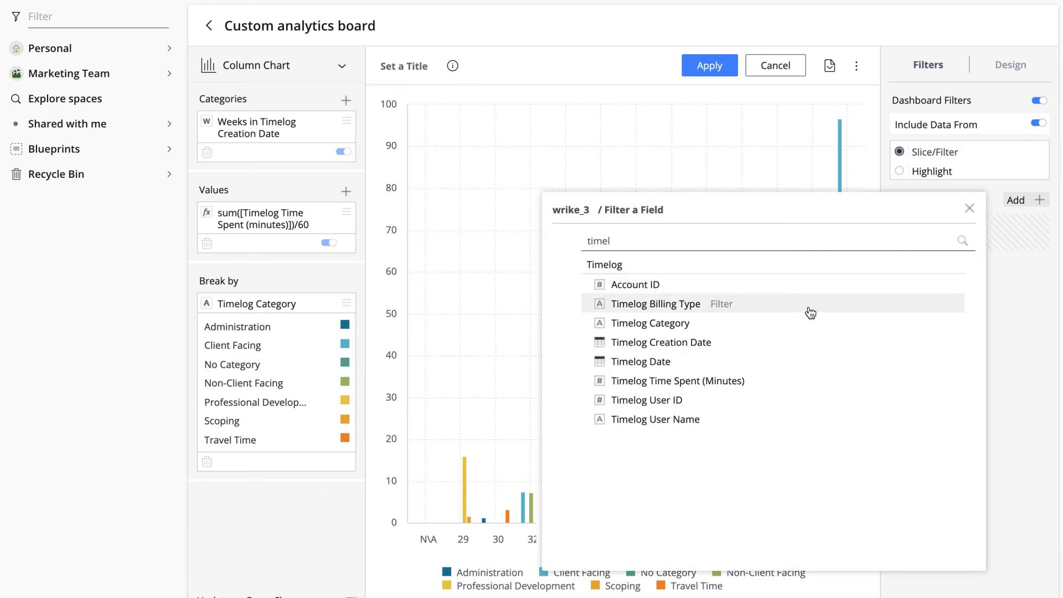
left_click(779, 341)
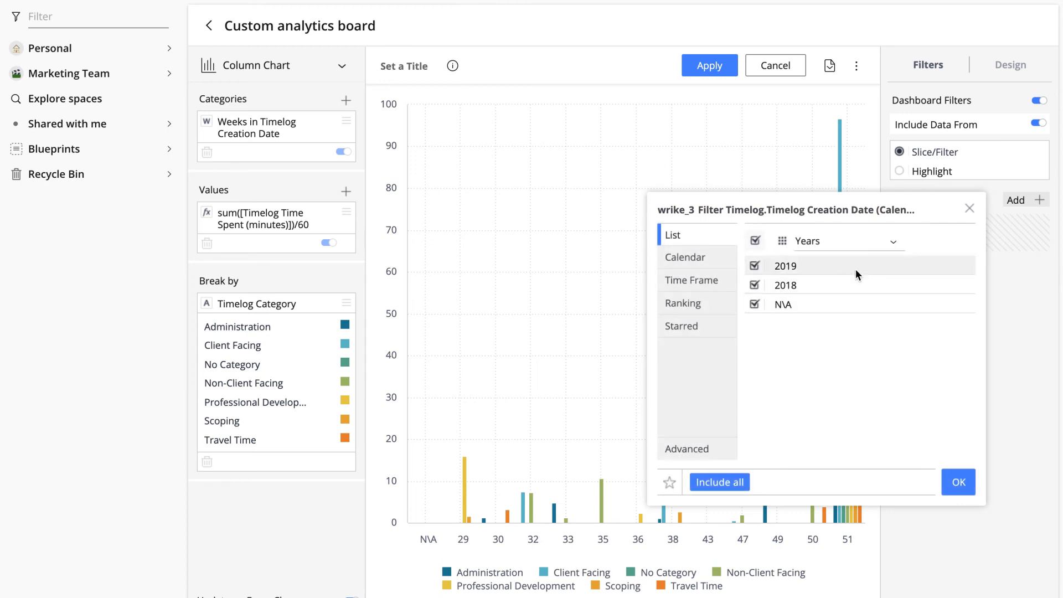
left_click(869, 246)
left_click(852, 284)
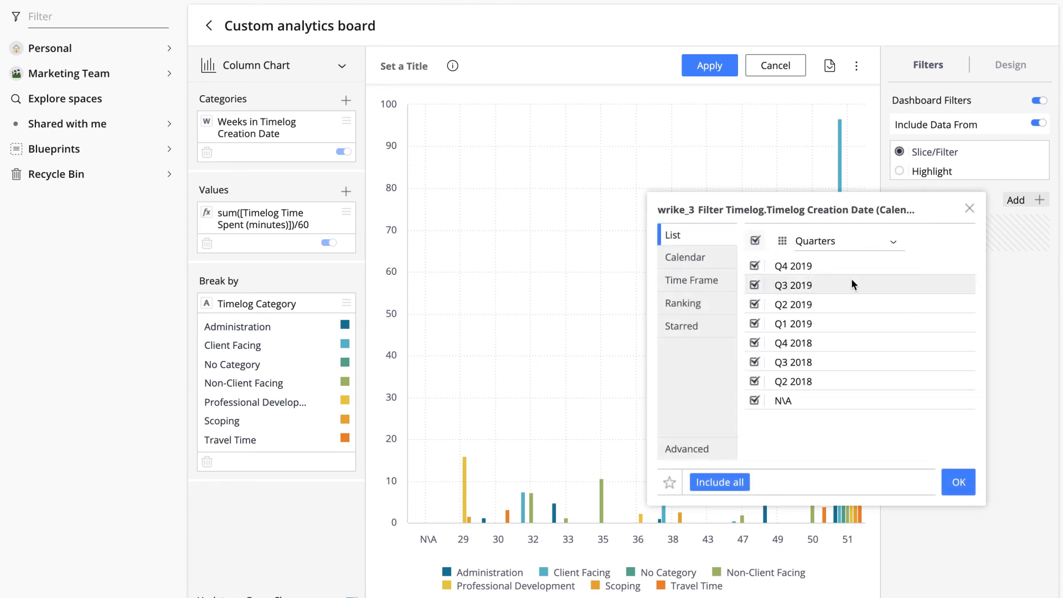
left_click(754, 240)
left_click(755, 266)
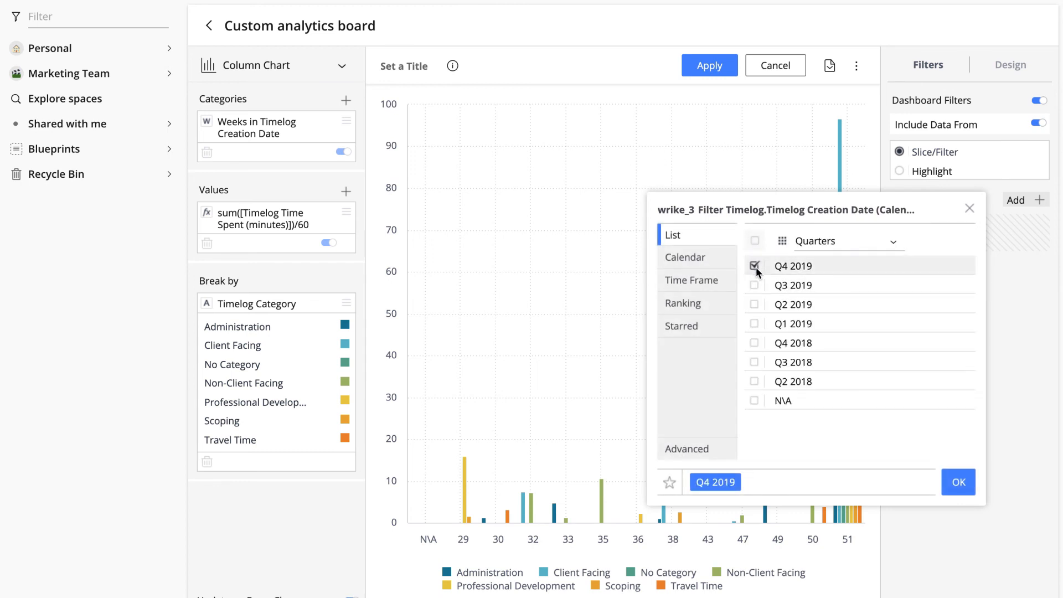
left_click(959, 483)
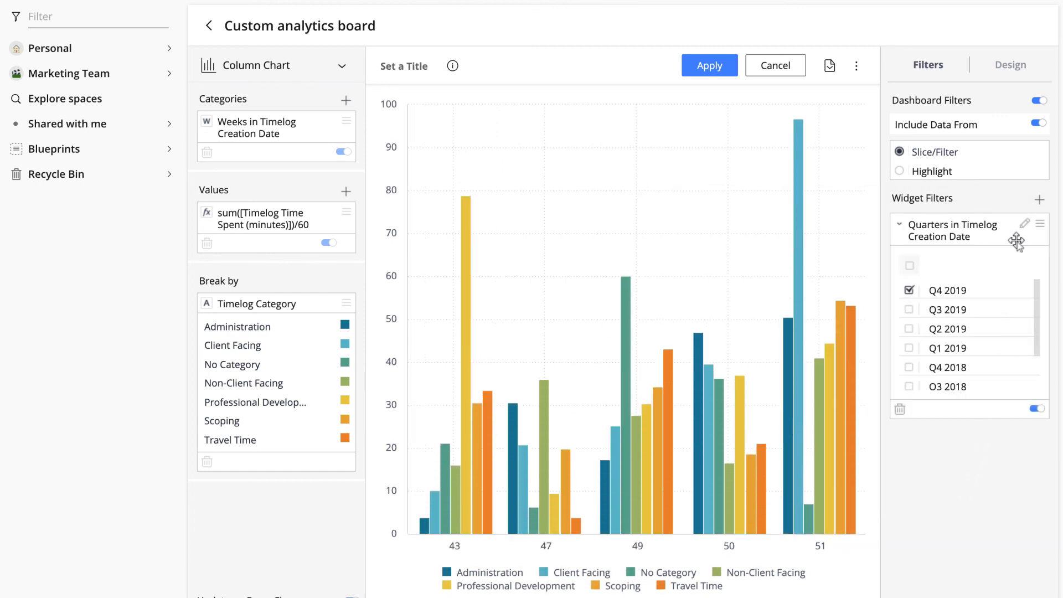
Step: Set the chart's column type to Stacked
left_click(1013, 76)
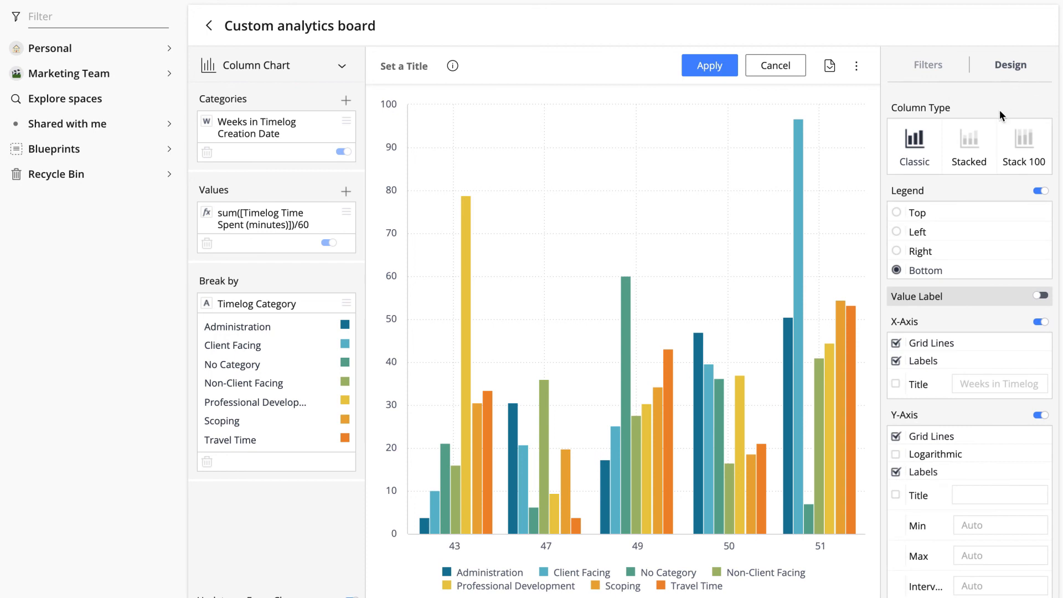
left_click(972, 162)
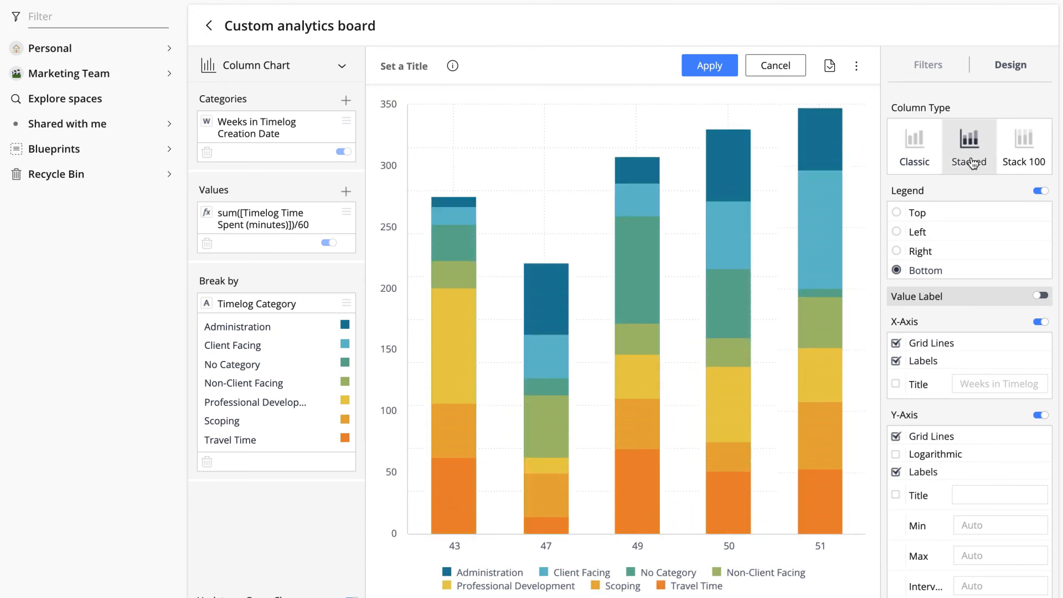
Step: Rename the analytics board Time Spent Q4 and apply the widget configuration
left_click(610, 24)
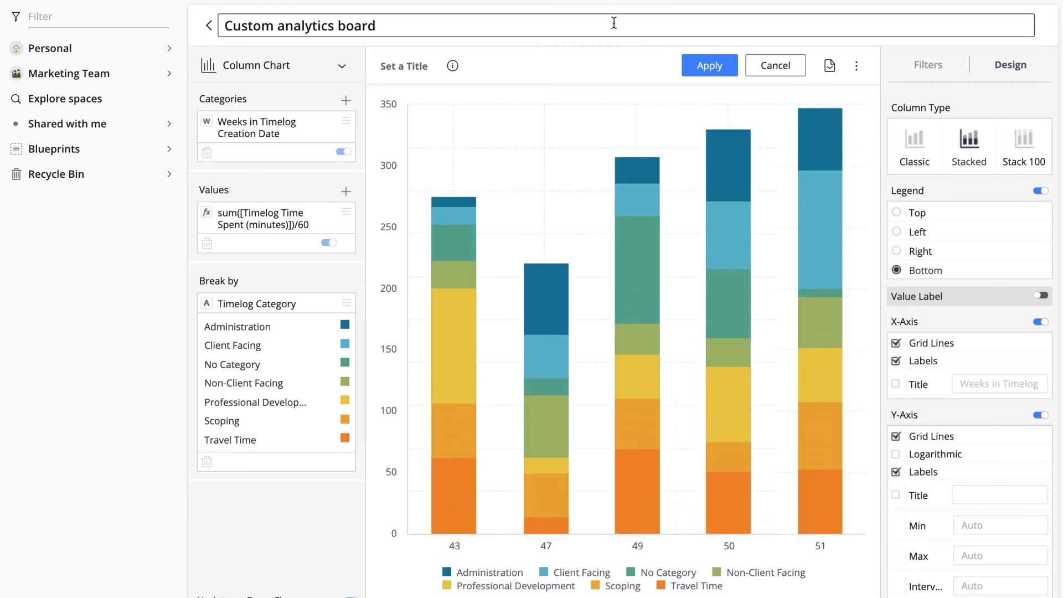
key("ctrl+a")
key("BackSpace")
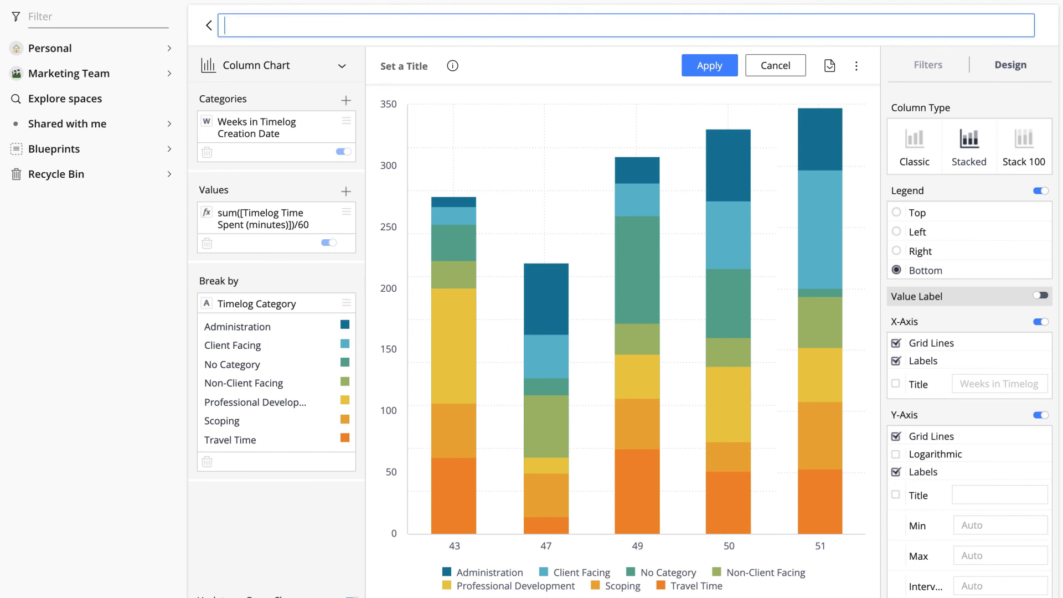
type("Time Spent Q4")
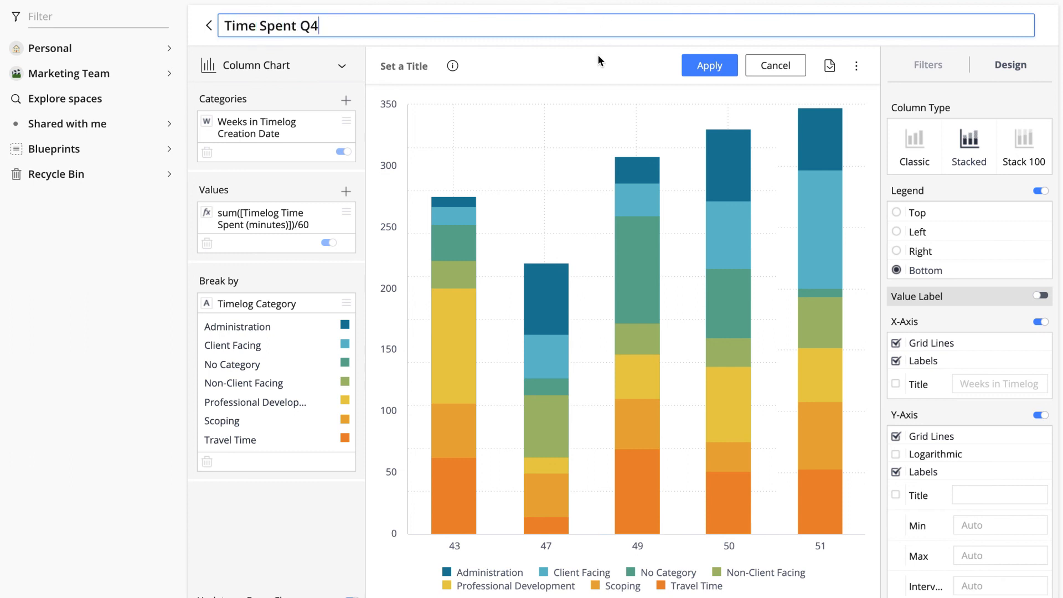
key("Return")
left_click(706, 75)
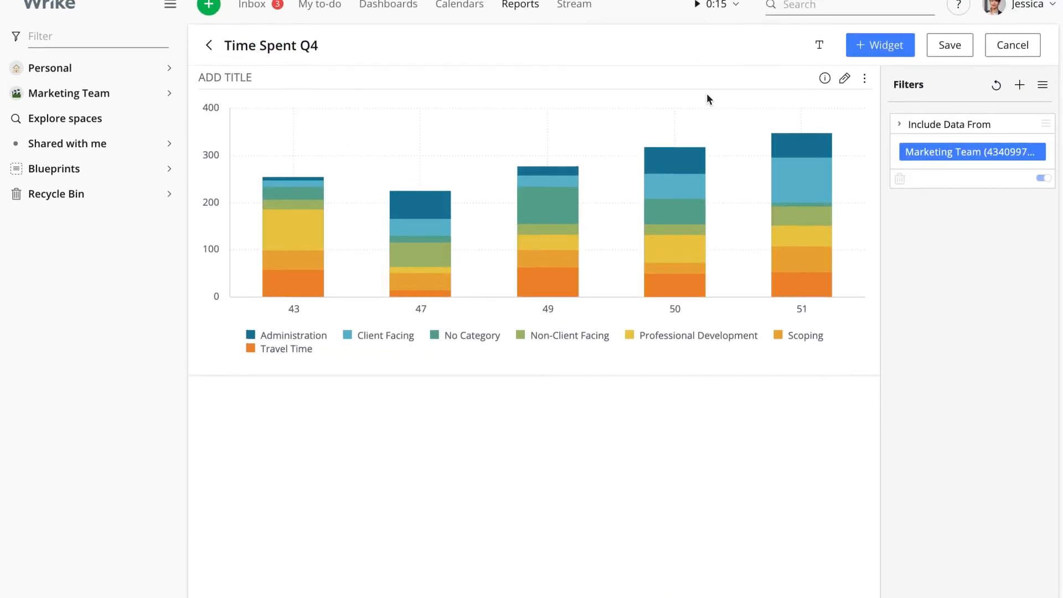